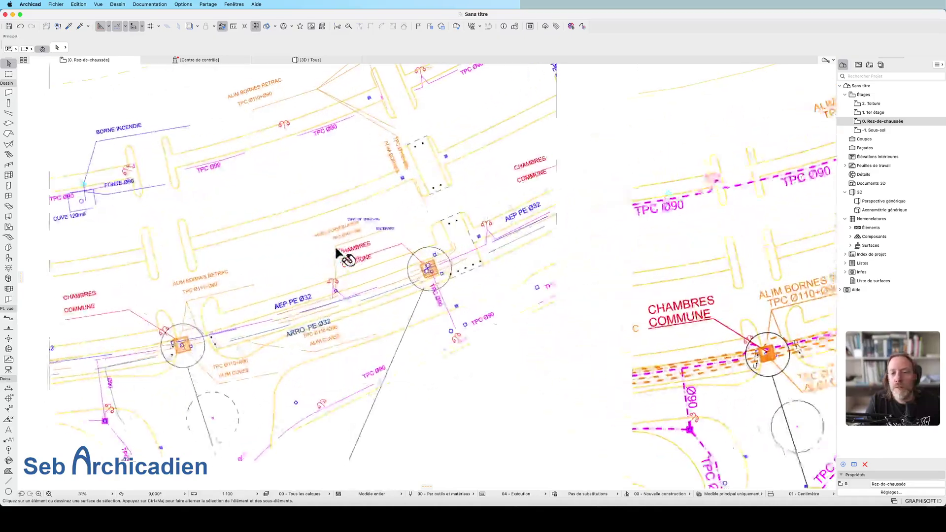
# Step: Inspect the placed drawing whose networks are drawn as continuous lines and compare it with the neighbouring drawing
pyautogui.click(433, 270)
pyautogui.scroll(-3, 421, 249)
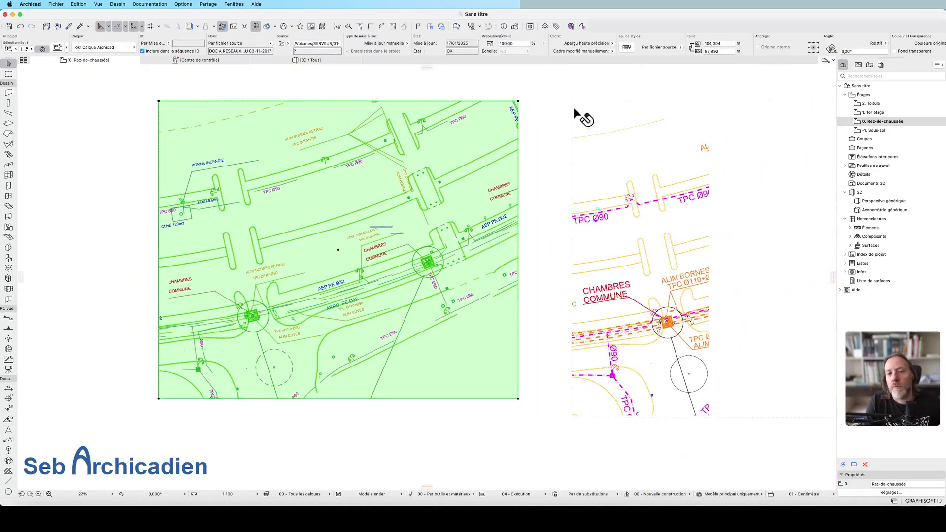
pyautogui.scroll(2, 286, 320)
pyautogui.scroll(5, 295, 310)
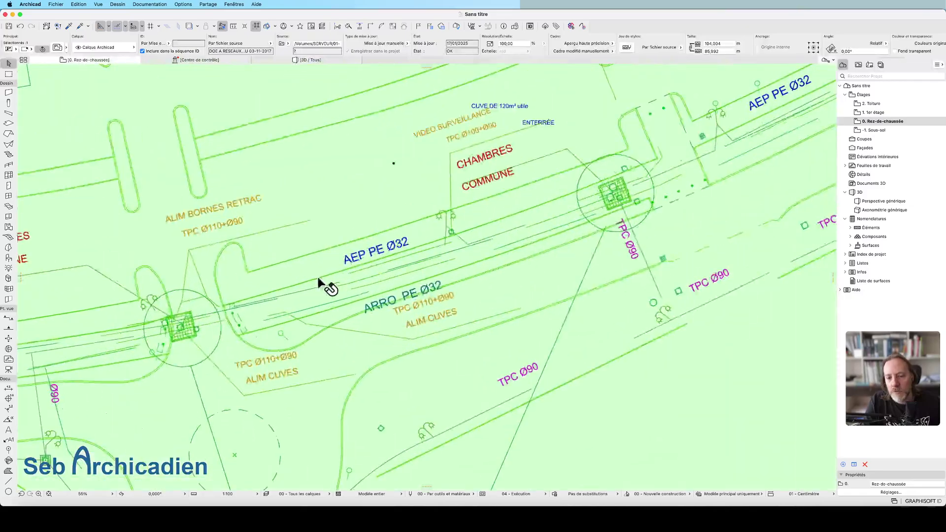
pyautogui.scroll(-5, 473, 261)
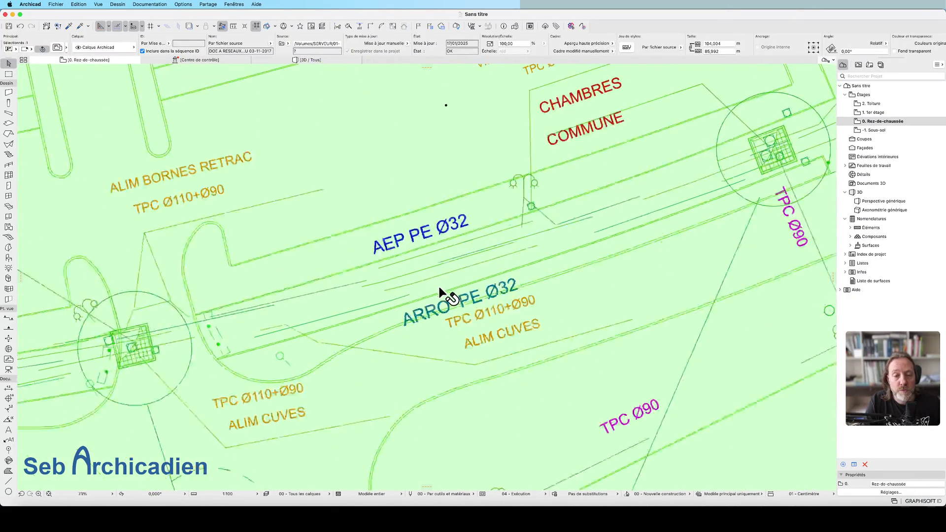
pyautogui.scroll(-2, 384, 320)
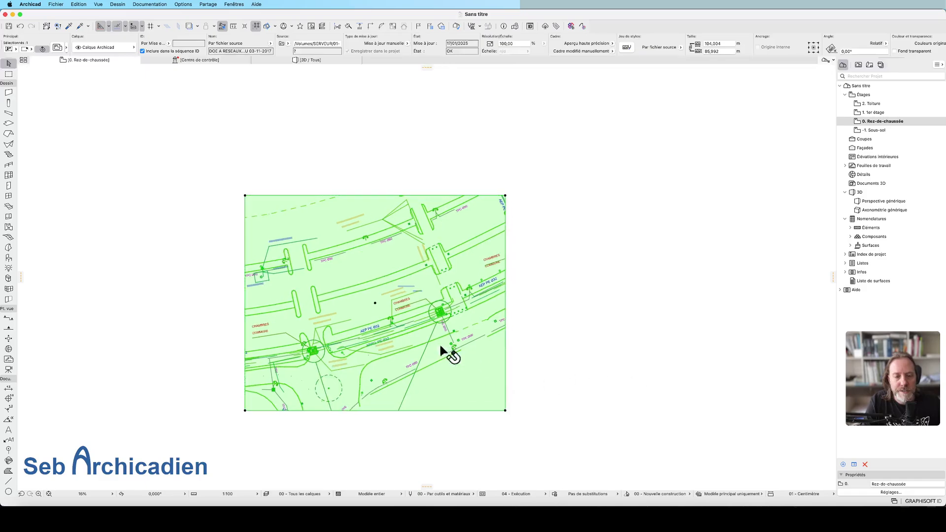
pyautogui.scroll(-1, 390, 312)
pyautogui.scroll(3, 475, 338)
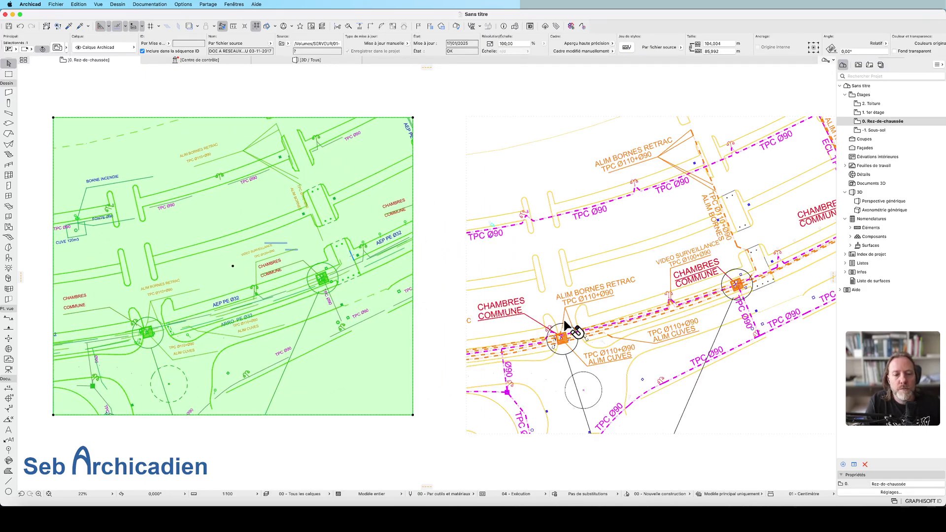
pyautogui.click(552, 354)
pyautogui.click(454, 306)
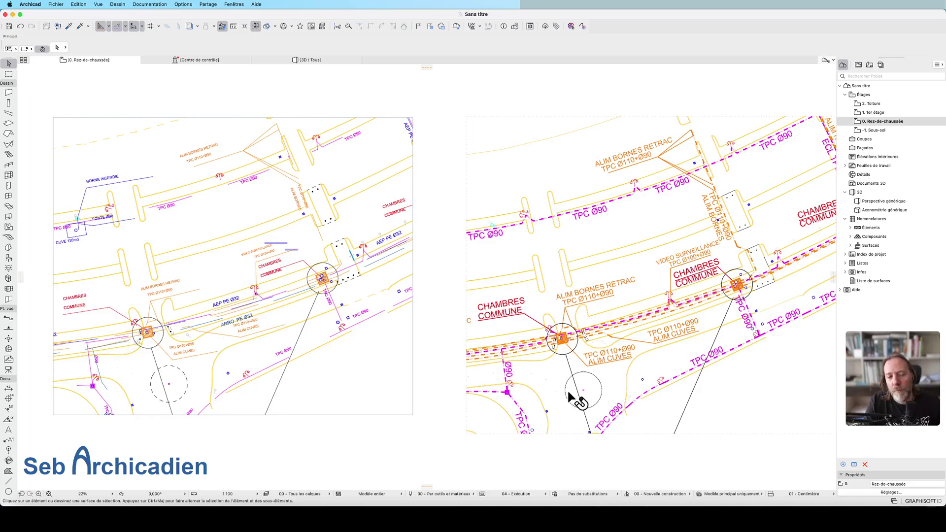
# Step: Examine the ELEC and ECL text line types in the neighbouring drawing and compare them with the continuous-line version
pyautogui.scroll(10, 518, 353)
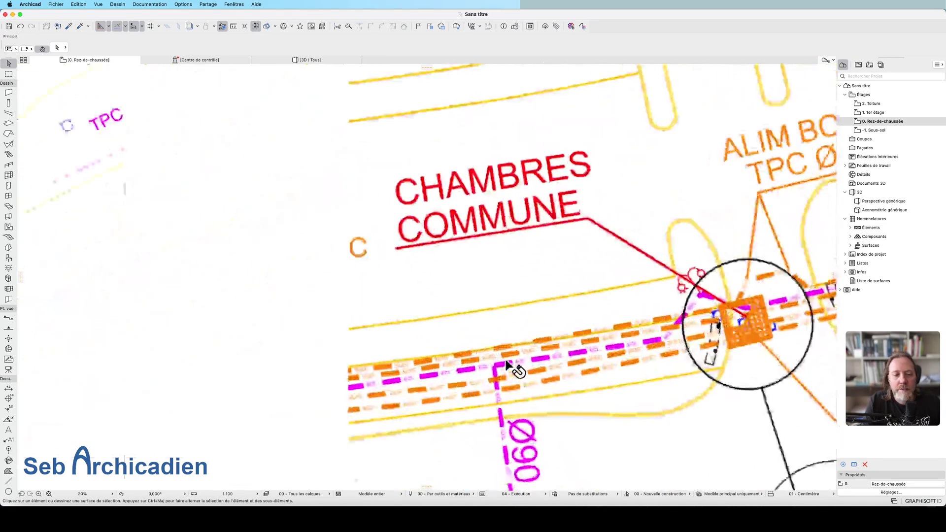
pyautogui.scroll(-4, 467, 341)
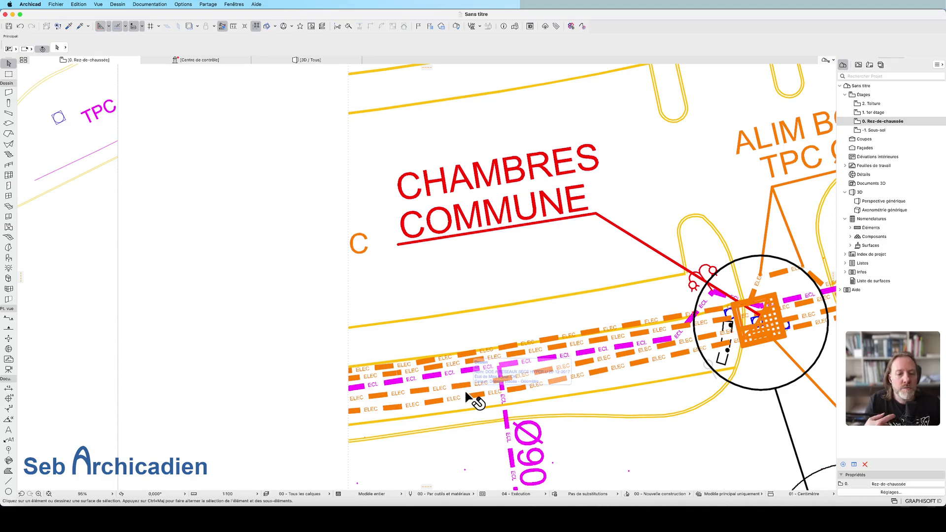
pyautogui.scroll(-5, 477, 352)
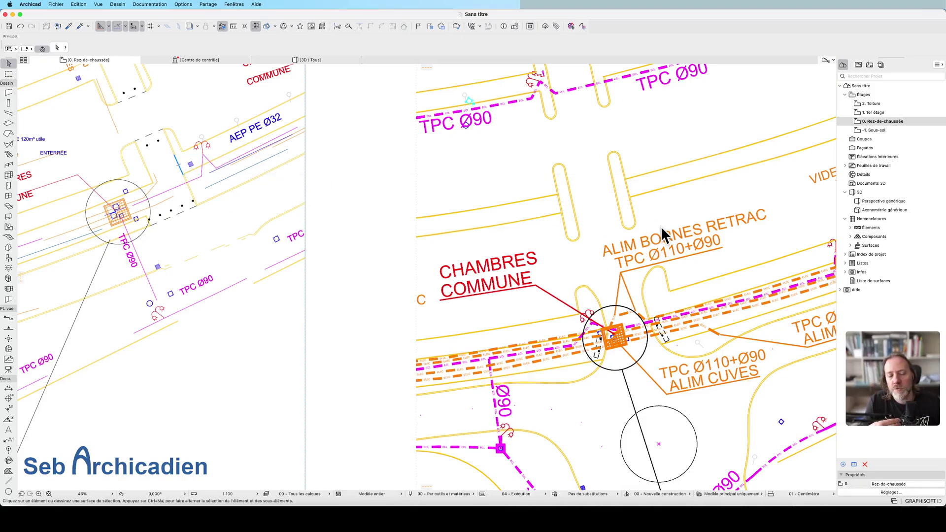
pyautogui.scroll(-5, 611, 348)
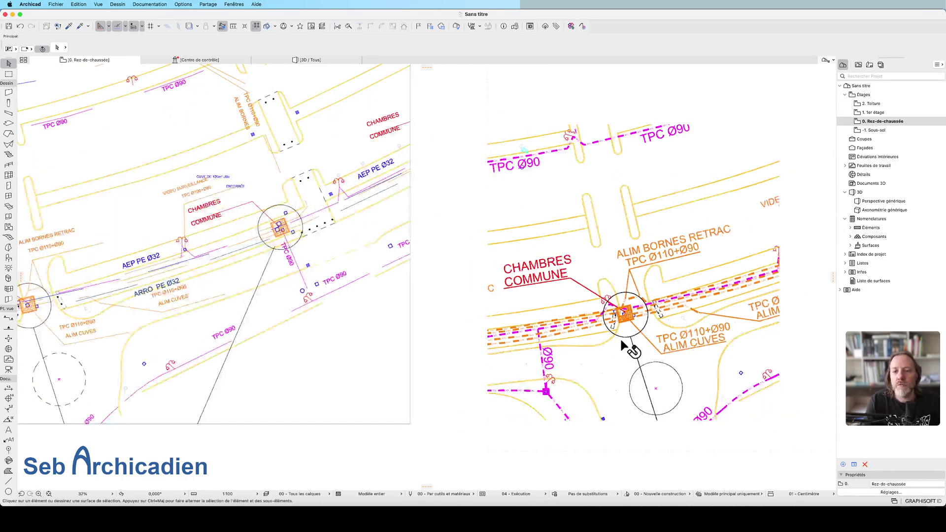
pyautogui.scroll(5, 350, 246)
pyautogui.scroll(-5, 513, 268)
pyautogui.scroll(3, 386, 327)
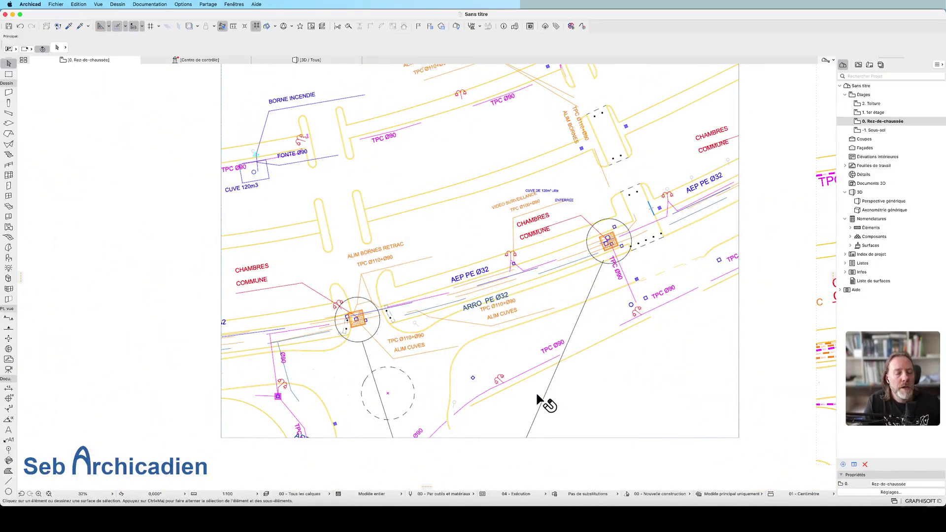
pyautogui.scroll(-3, 315, 335)
pyautogui.scroll(-1, 315, 335)
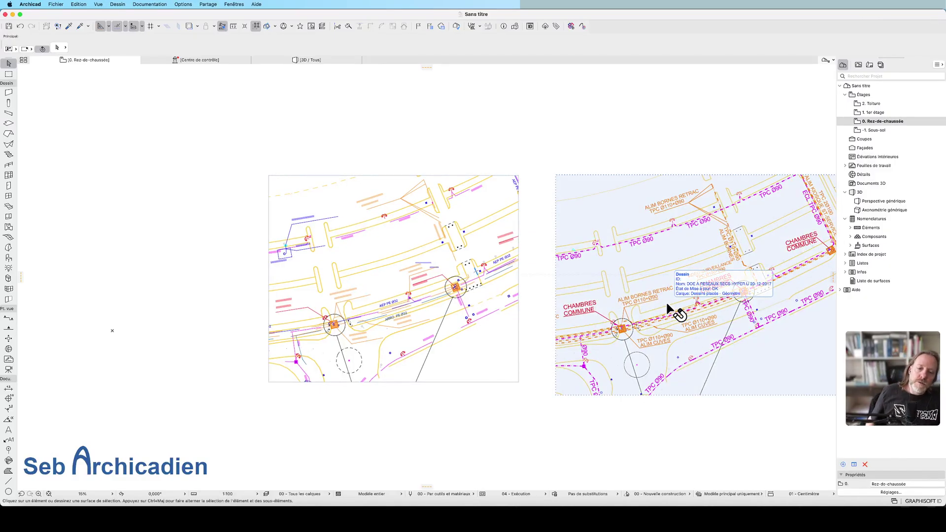
pyautogui.scroll(4, 512, 285)
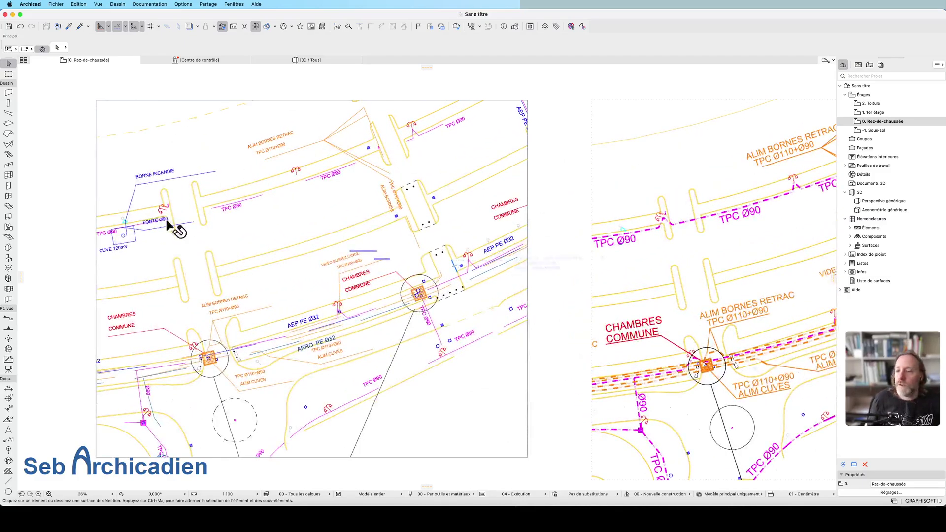
# Step: Draw a short horizontal line with the Line tool in the empty area above the two placed drawings
pyautogui.click(9, 481)
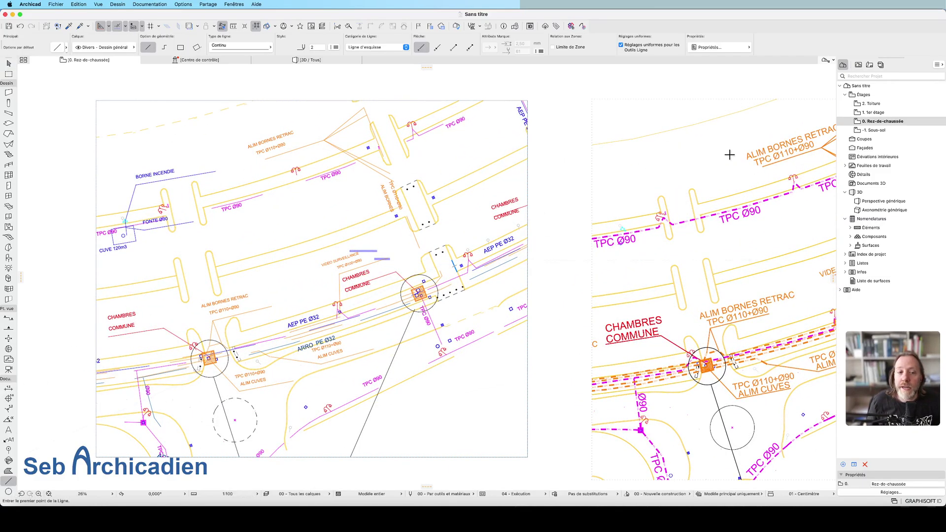
pyautogui.scroll(-2, 567, 187)
pyautogui.scroll(5, 590, 214)
pyautogui.click(484, 222)
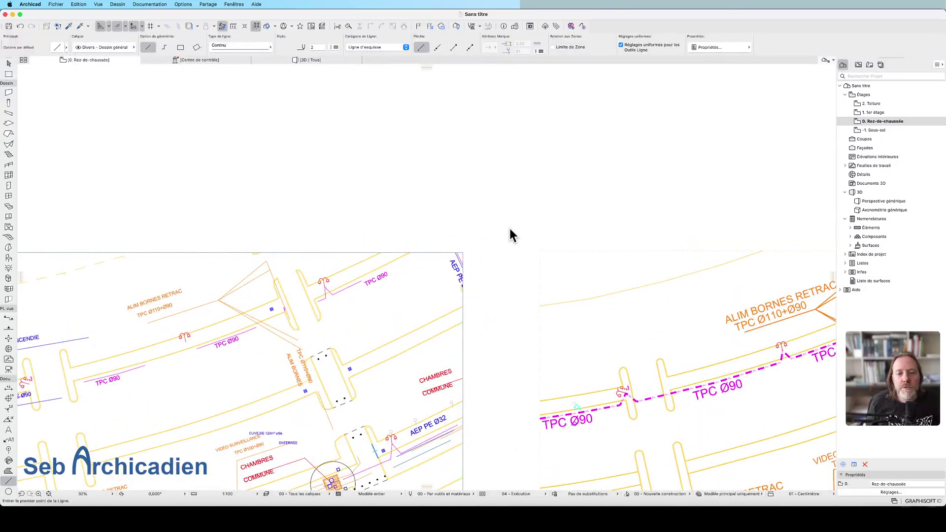
pyautogui.click(516, 222)
# Step: Draw the letter E from four separate lines just after the end of the short horizontal line
pyautogui.click(533, 210)
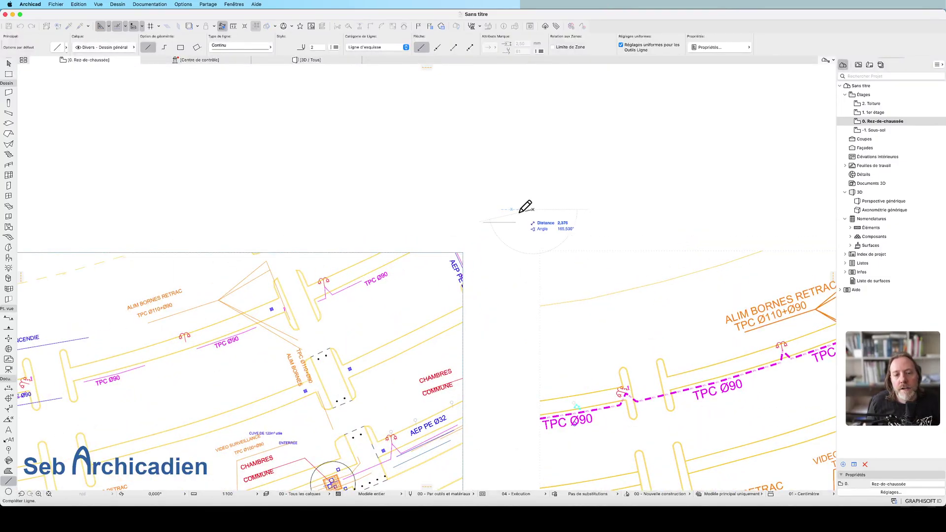
pyautogui.click(519, 209)
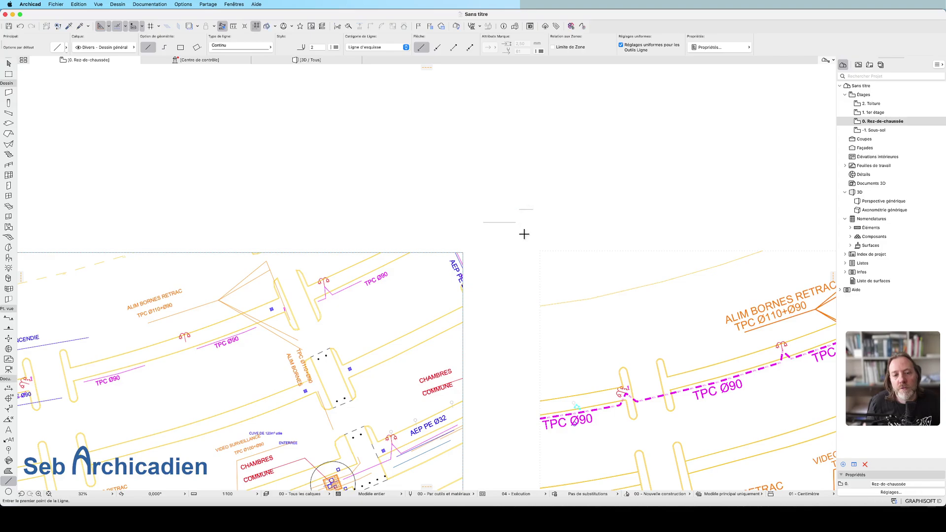
pyautogui.click(518, 209)
pyautogui.click(519, 235)
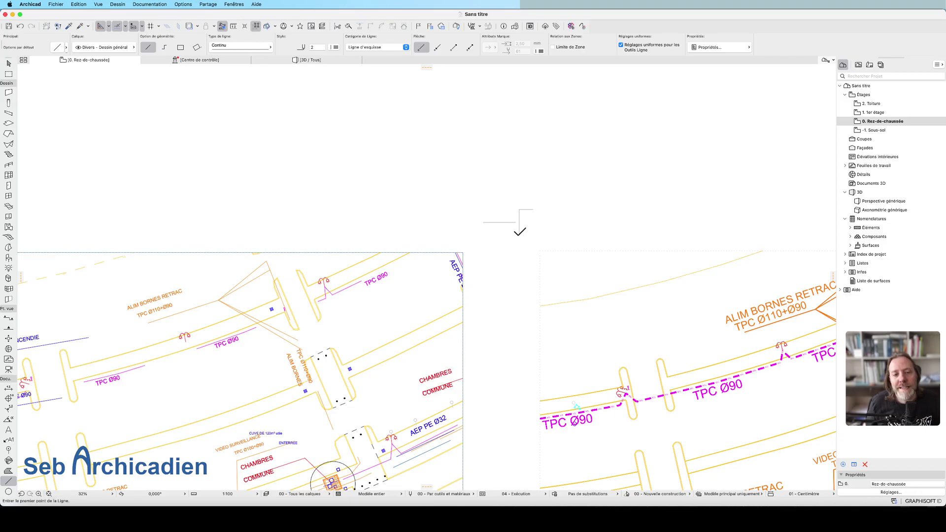
pyautogui.click(519, 235)
pyautogui.click(532, 235)
pyautogui.click(519, 222)
pyautogui.click(532, 222)
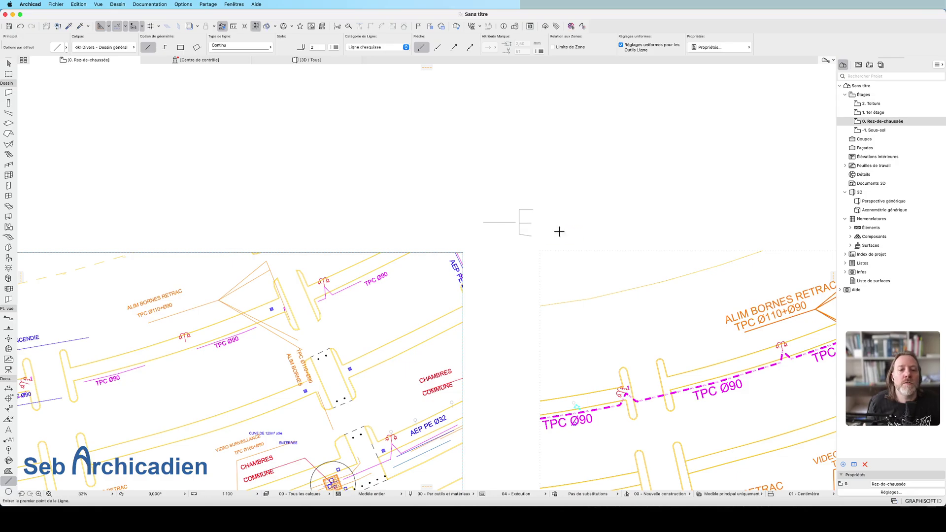
# Step: Draw a longer horizontal line after the letter E to complete the sample text line
pyautogui.click(542, 223)
pyautogui.click(623, 223)
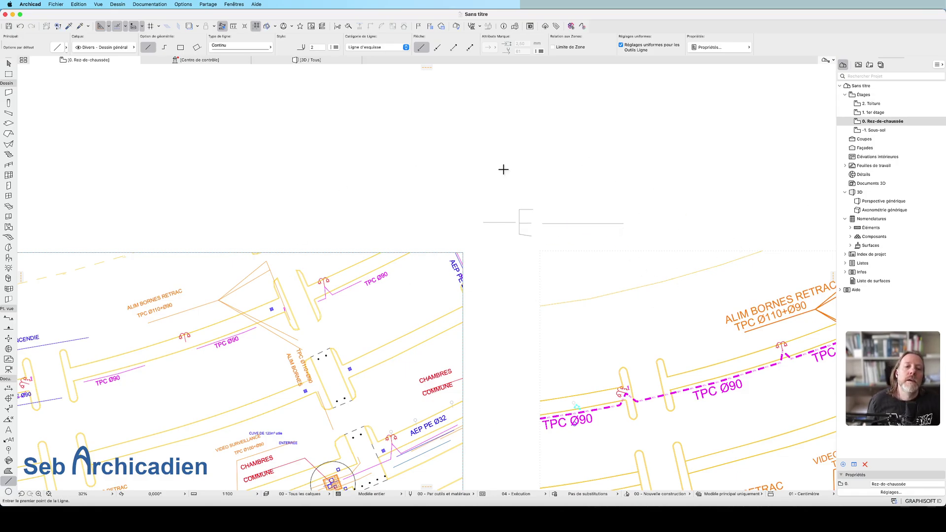
pyautogui.scroll(-5, 505, 182)
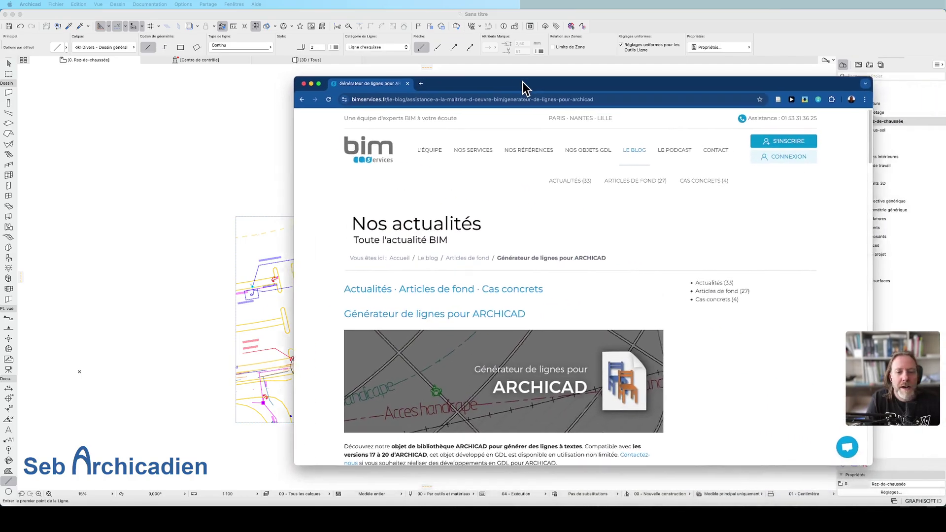
# Step: Switch to the browser, download the line generator library file from the bimservices article, and move the window out of the way
pyautogui.moveTo(522, 82); pyautogui.dragTo(432, 79)
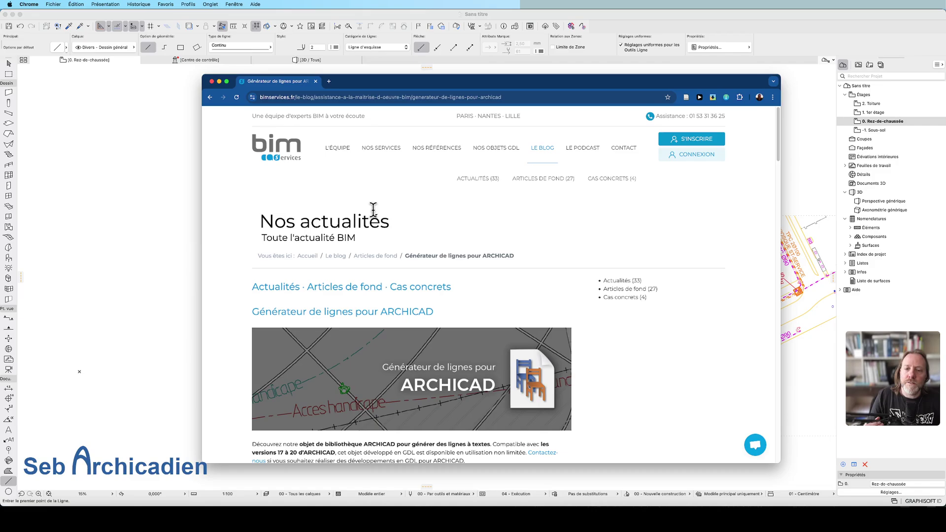
pyautogui.scroll(-10, 451, 286)
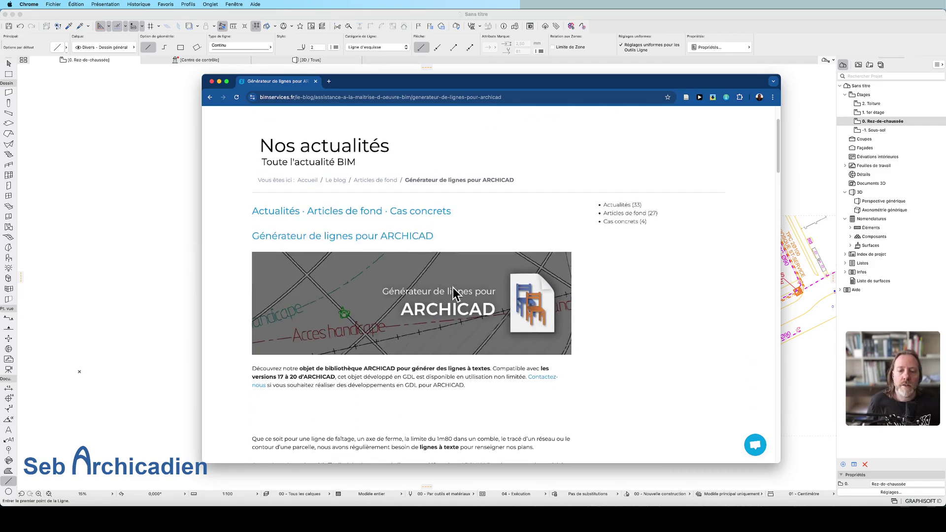
pyautogui.scroll(-7, 453, 287)
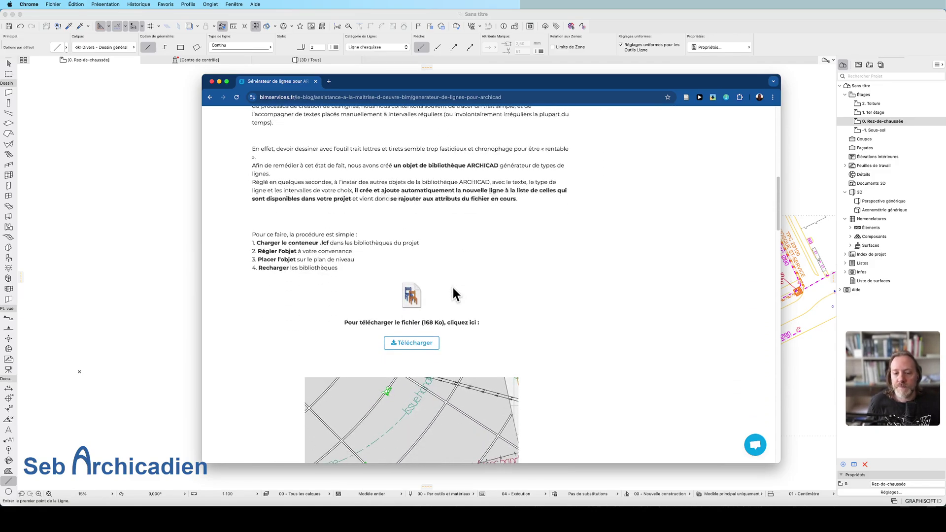
pyautogui.click(415, 338)
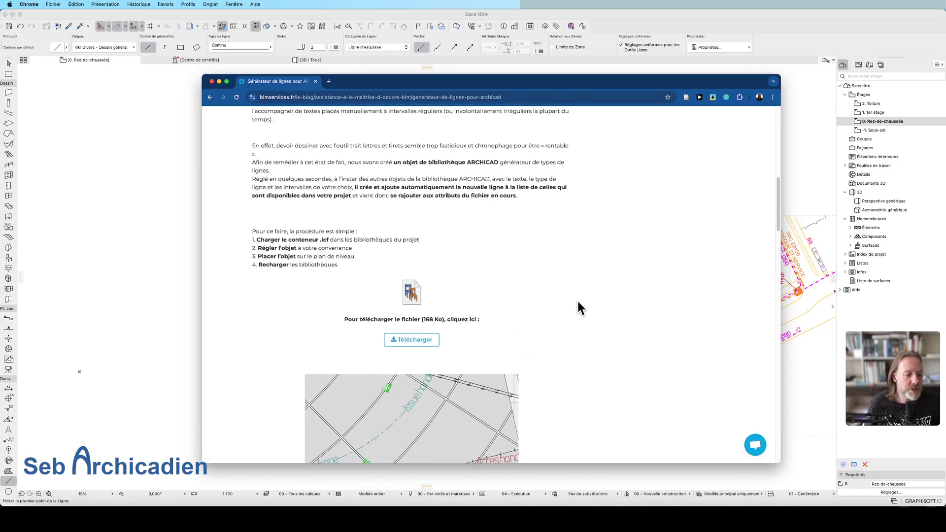
pyautogui.moveTo(378, 91); pyautogui.dragTo(945, 187)
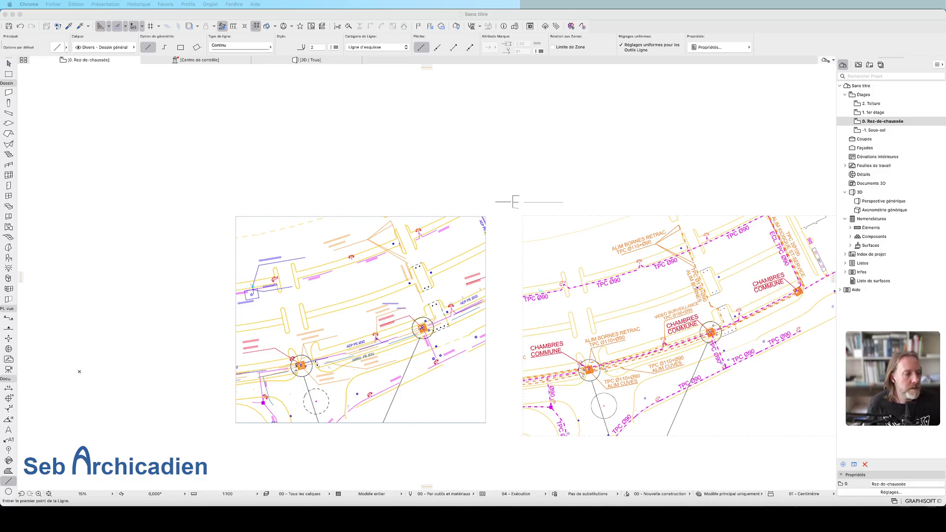
pyautogui.moveTo(945, 199); pyautogui.dragTo(945, 238)
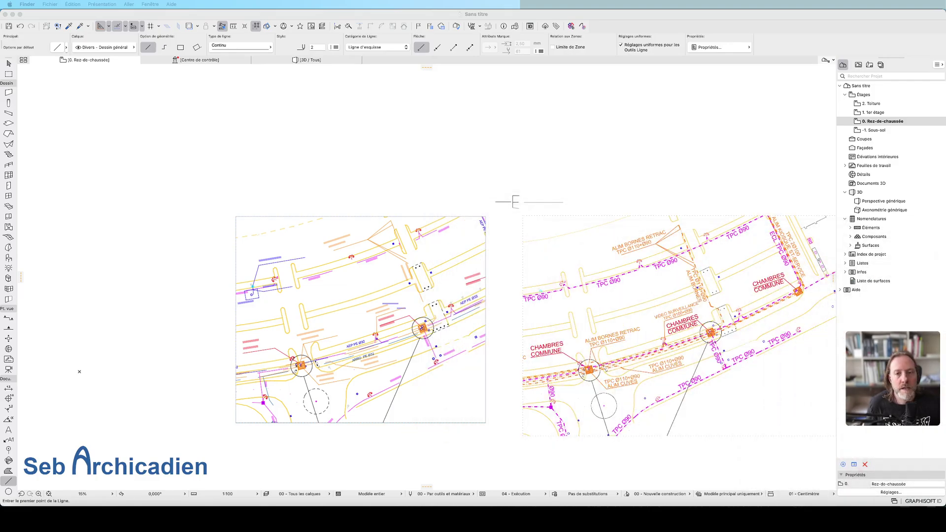
# Step: Switch back to Archicad and open the Library Manager on the project's libraries
pyautogui.press('super+Tab')
pyautogui.click(56, 4)
pyautogui.moveTo(117, 131)
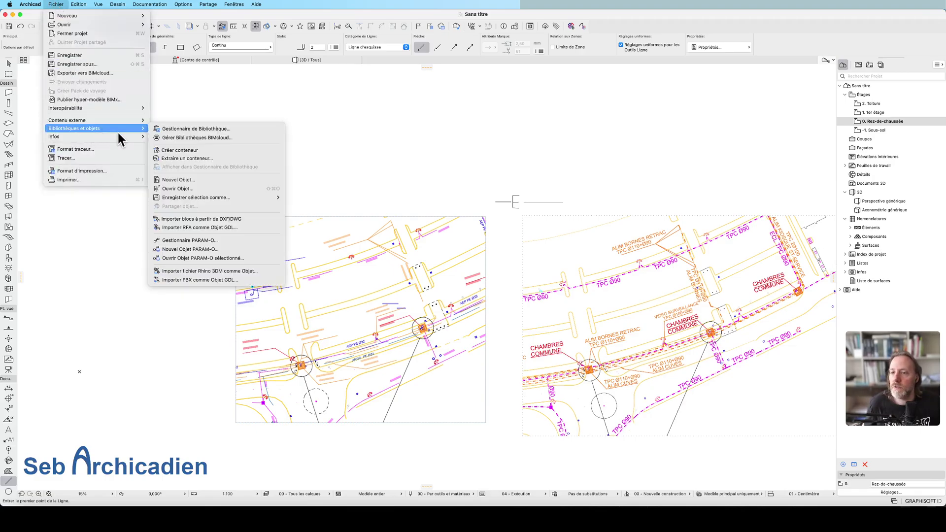
pyautogui.click(231, 129)
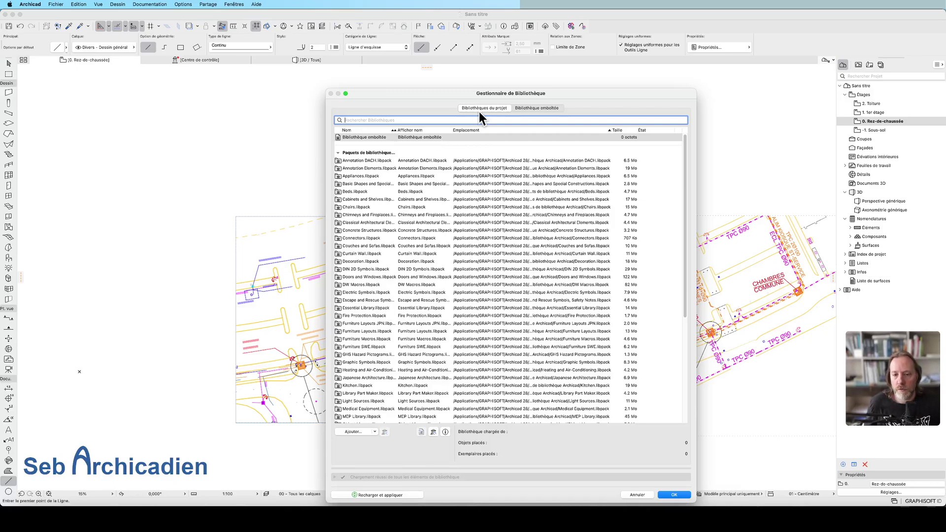
pyautogui.click(526, 110)
pyautogui.click(505, 108)
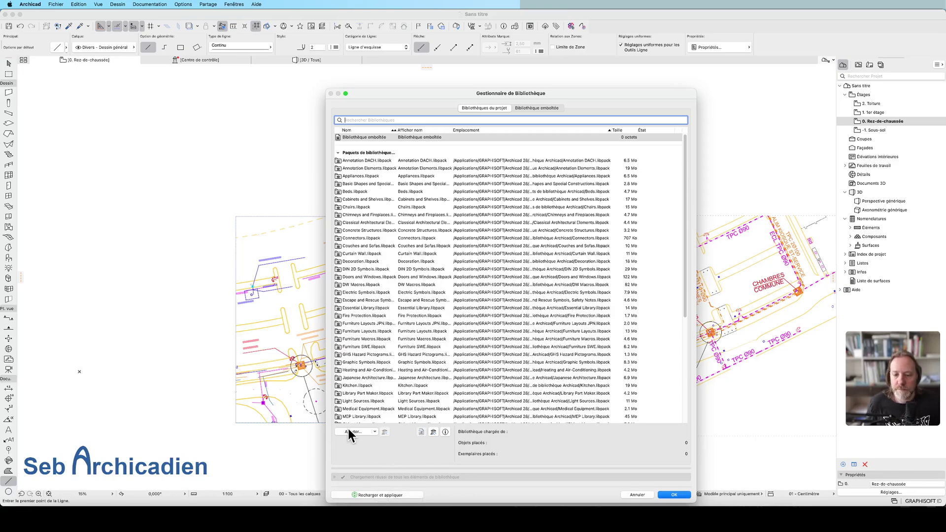
# Step: Add Générateur de Lignes.lcf from the Téléchargements folder to the project libraries and apply the change
pyautogui.click(378, 181)
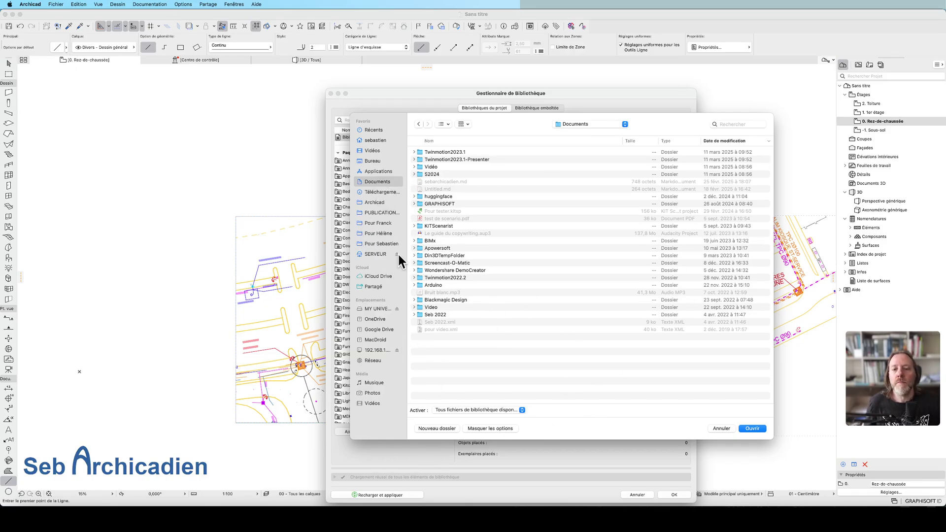
pyautogui.click(379, 191)
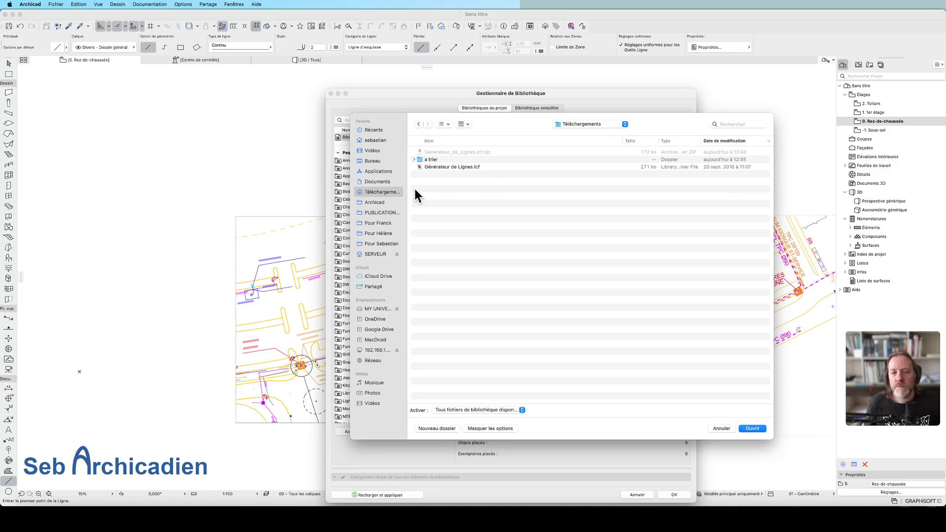
pyautogui.click(463, 166)
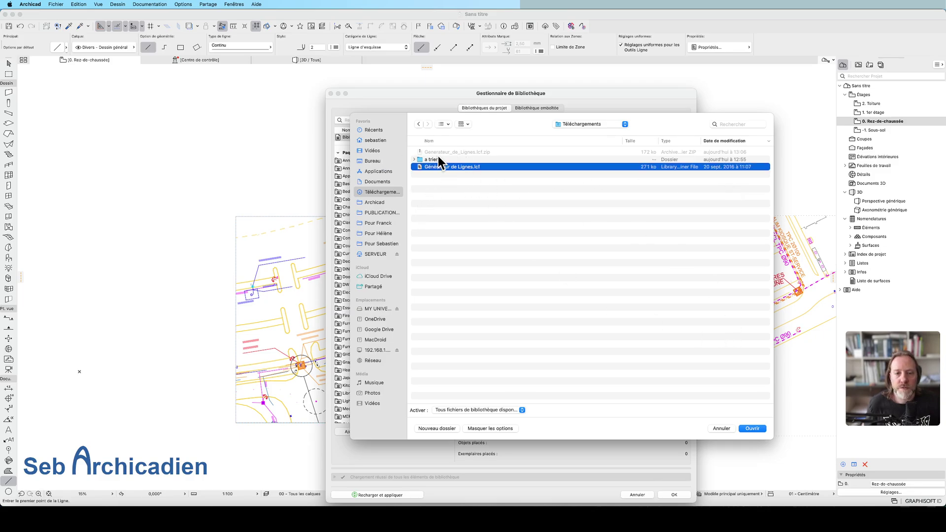
pyautogui.click(752, 428)
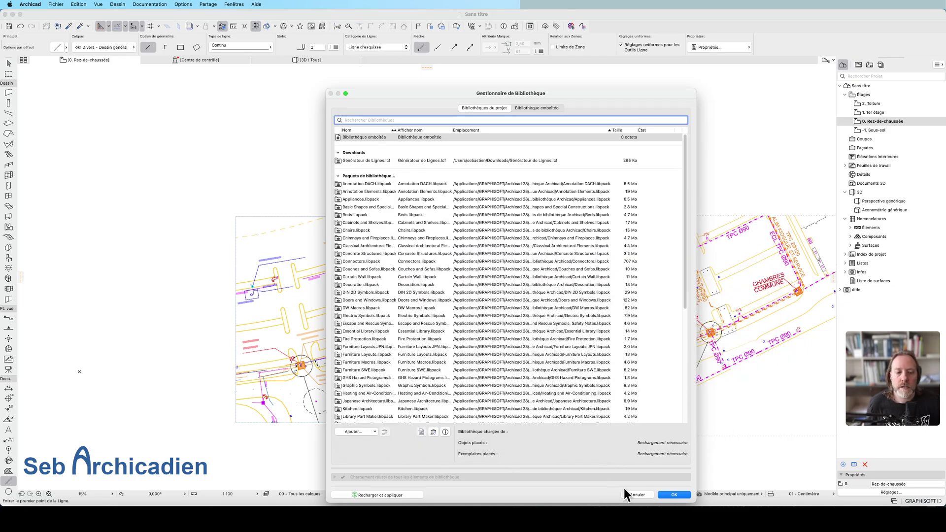
pyautogui.click(674, 495)
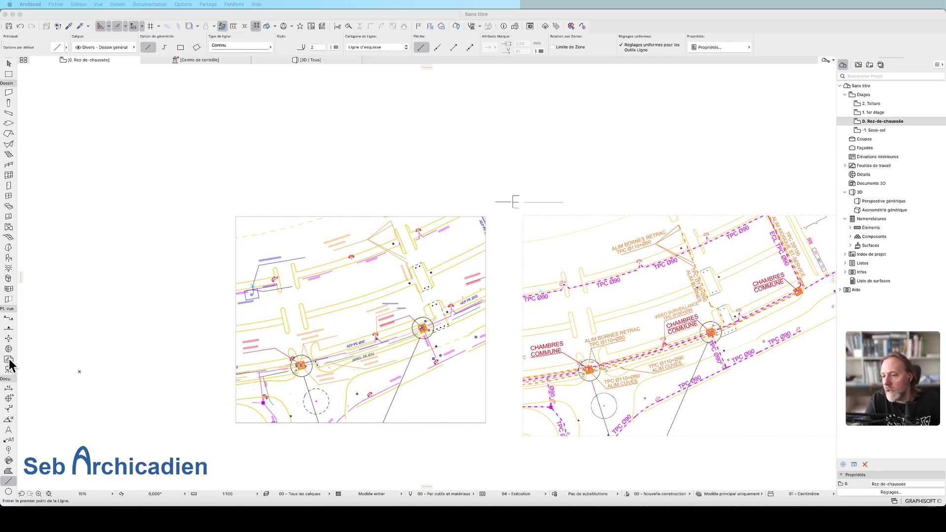
# Step: Open the Object tool's default settings and choose the Generateur de lignes object from the Générateur de Lignes library
pyautogui.click(8, 257)
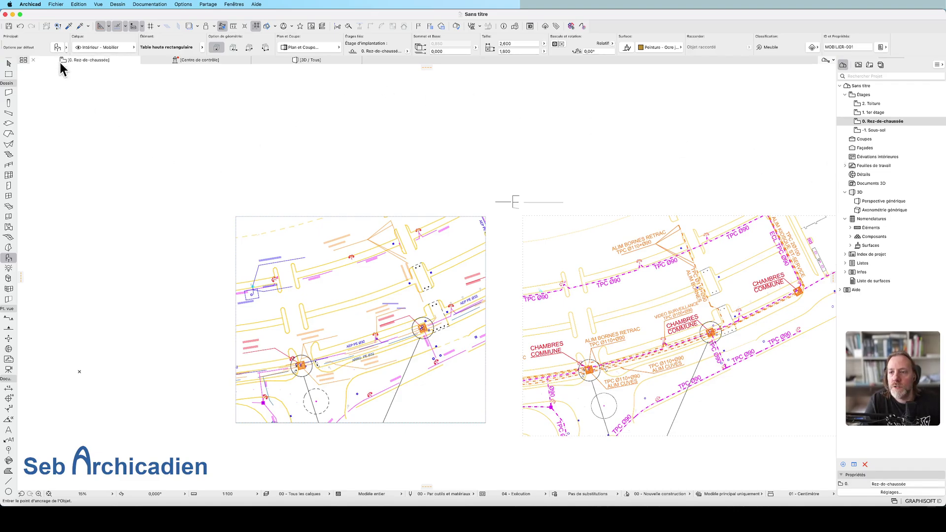
pyautogui.press('super+t')
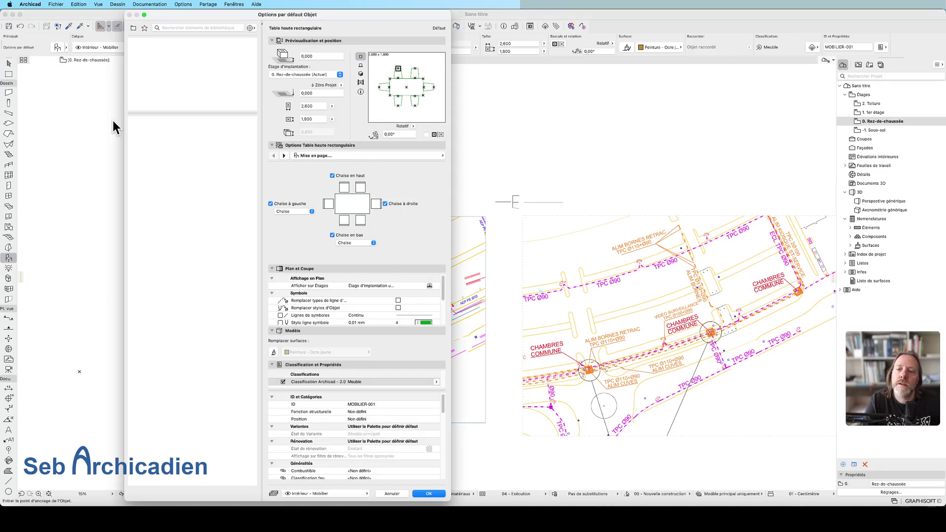
pyautogui.click(132, 28)
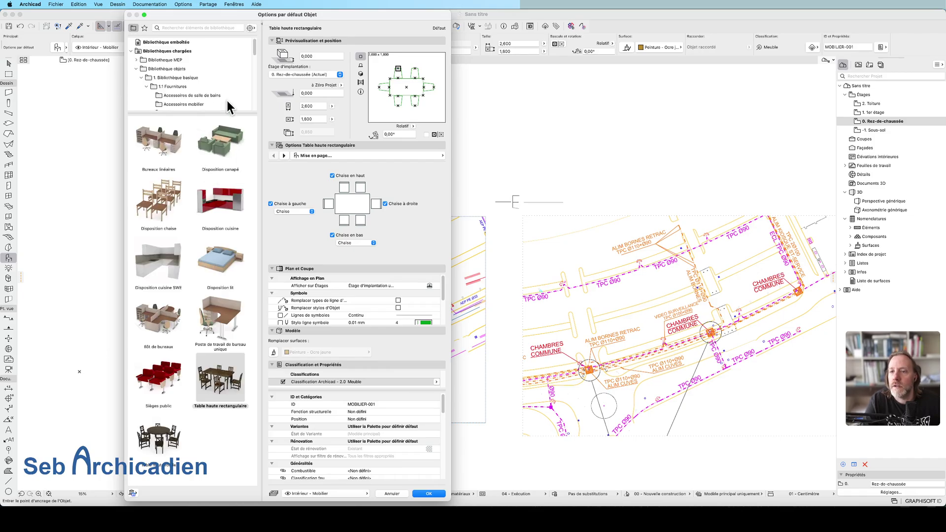
pyautogui.click(137, 69)
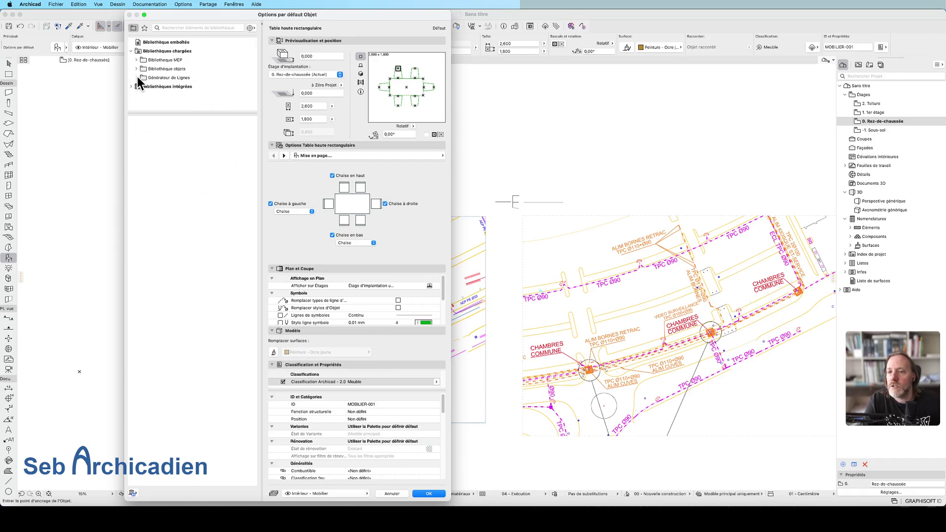
pyautogui.click(197, 77)
pyautogui.click(160, 146)
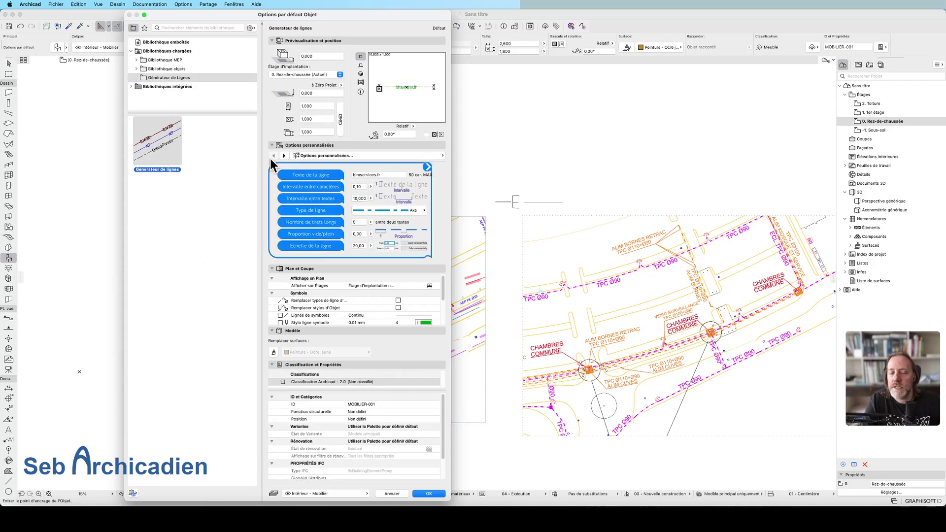
# Step: Set the line generator's Texte de la ligne to ELEC and its Intervalle entre caractères to 0,5
pyautogui.click(398, 174)
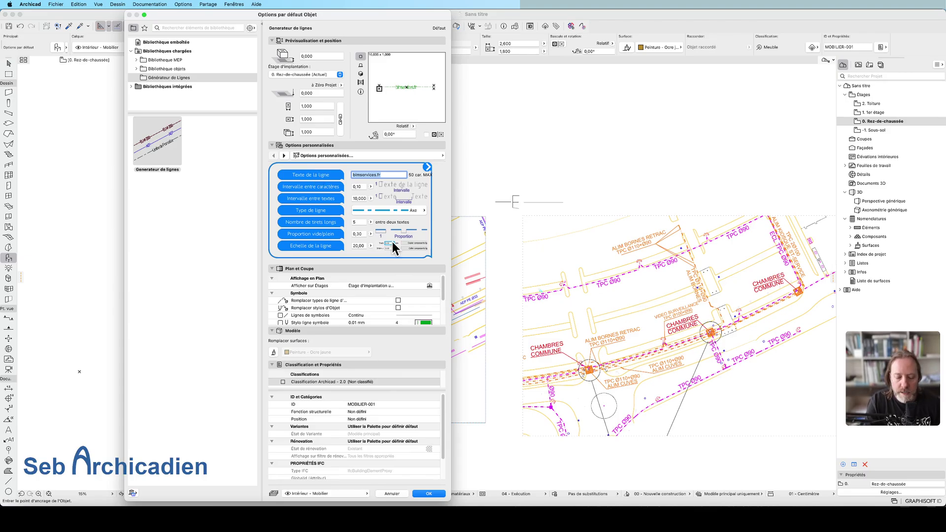
pyautogui.write('ELEC')
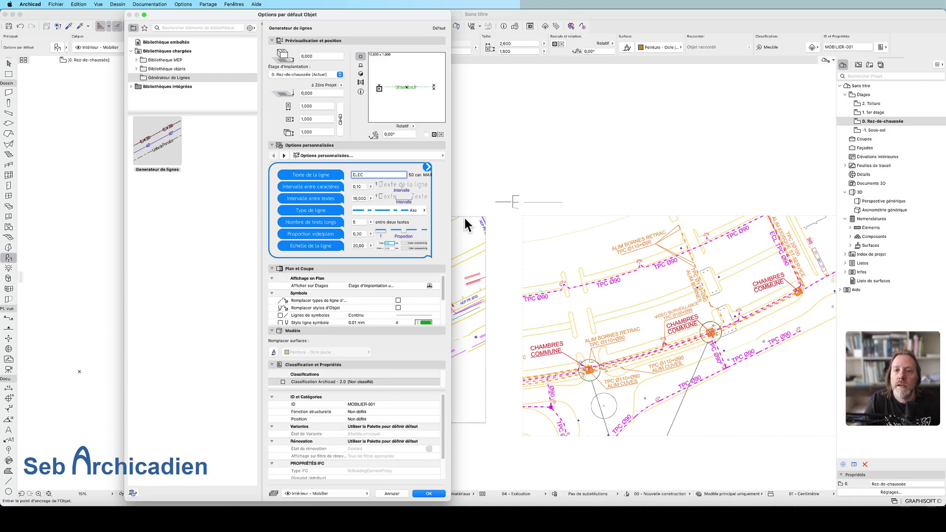
pyautogui.press('Return')
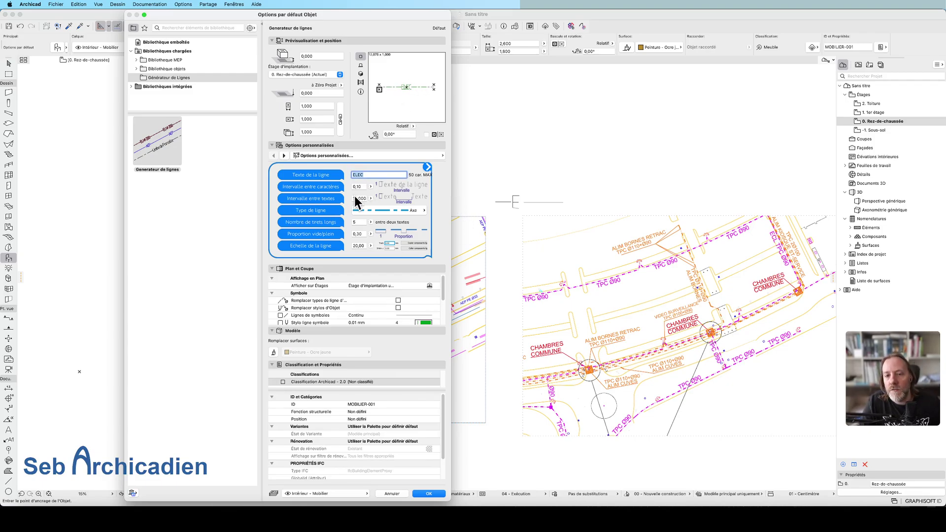
pyautogui.press('Tab')
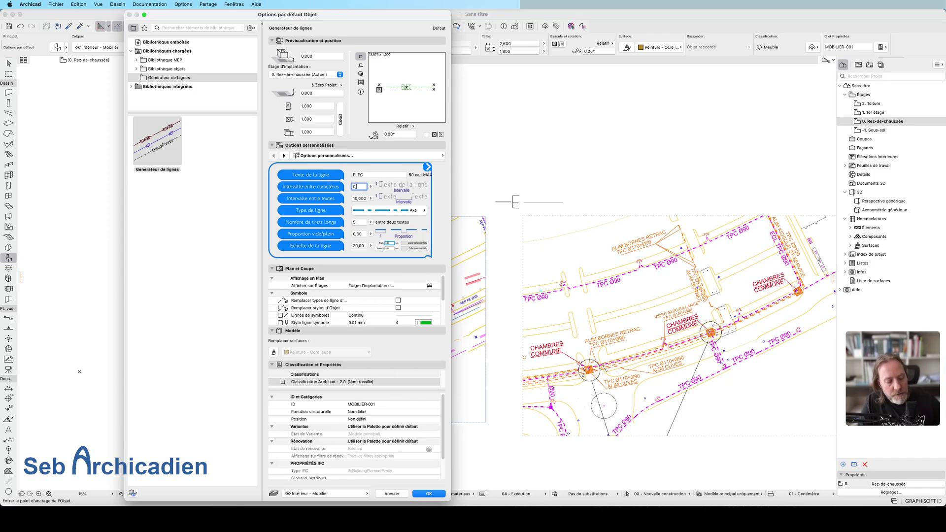
pyautogui.write('0,5')
pyautogui.press('Return')
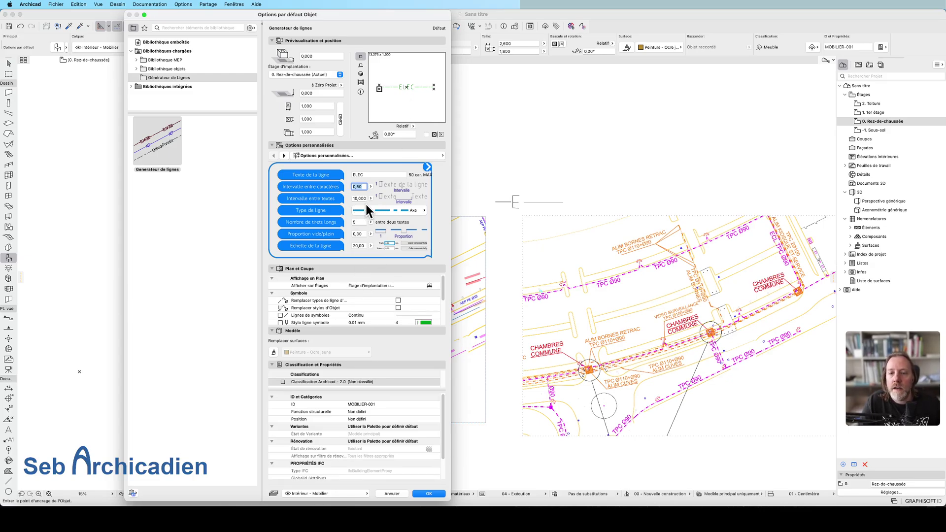
# Step: Compare the Continu and Axe line types for the generator object and set Type de ligne to Continu
pyautogui.click(364, 198)
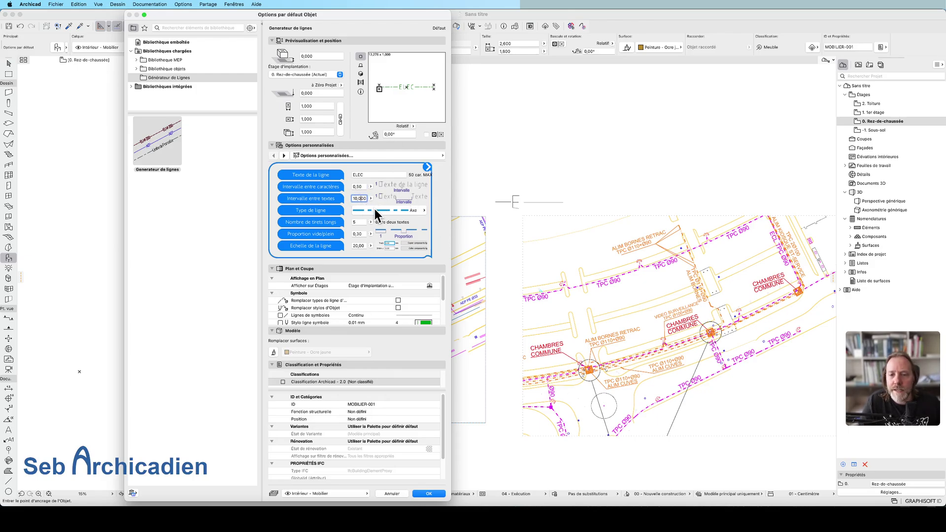
pyautogui.click(377, 211)
pyautogui.click(461, 214)
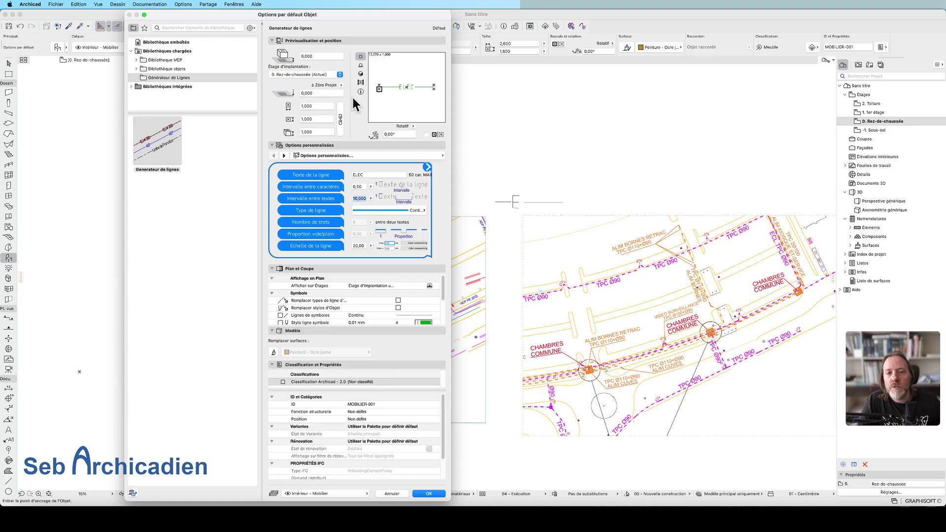
pyautogui.click(416, 210)
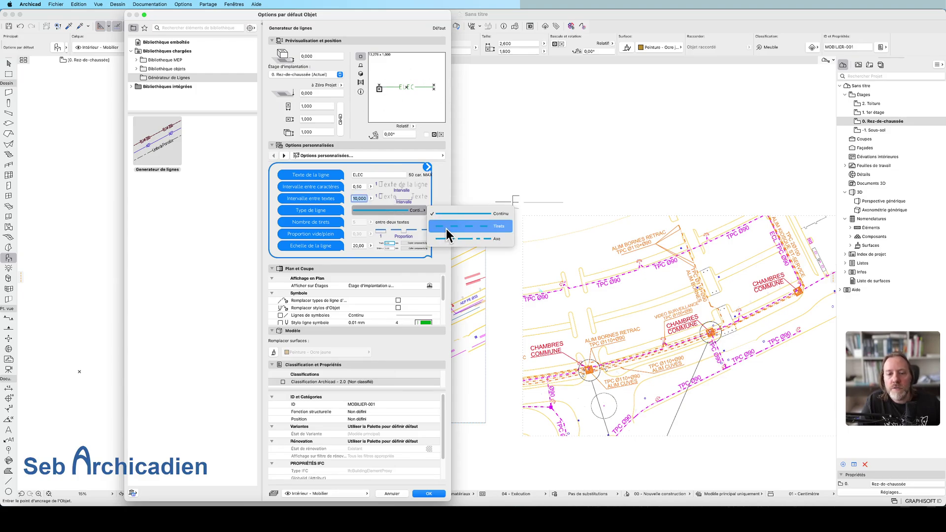
pyautogui.click(445, 237)
pyautogui.click(389, 212)
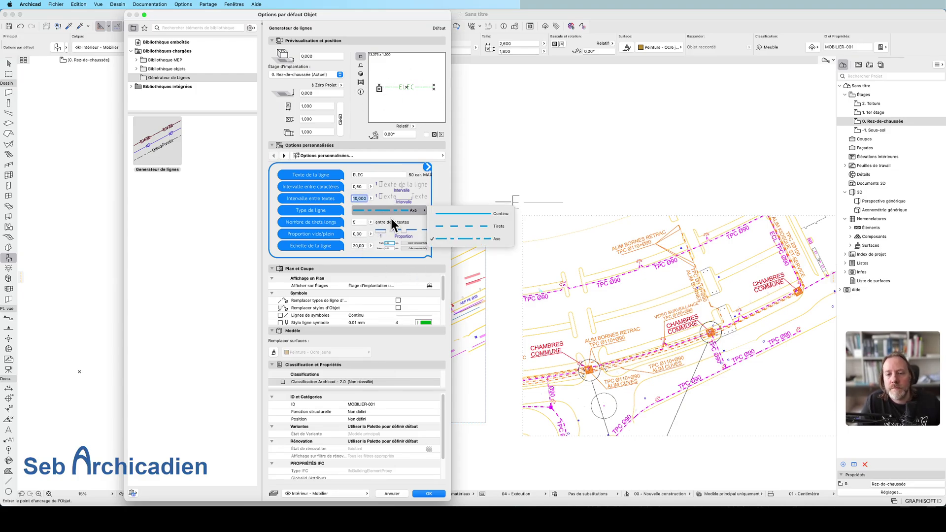
pyautogui.click(466, 215)
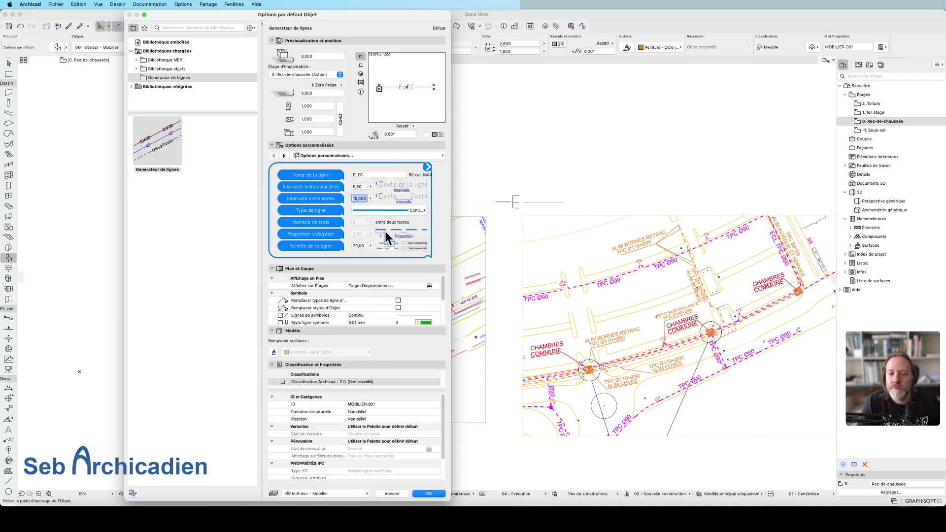
# Step: Confirm the generator settings and place the ELEC line object above the hand-drawn E sample line
pyautogui.click(363, 246)
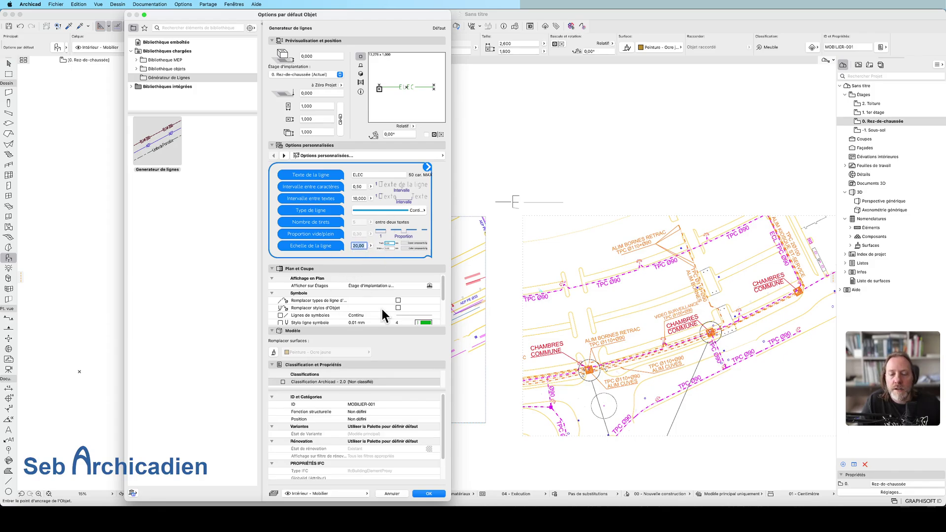
pyautogui.click(437, 496)
pyautogui.scroll(5, 581, 239)
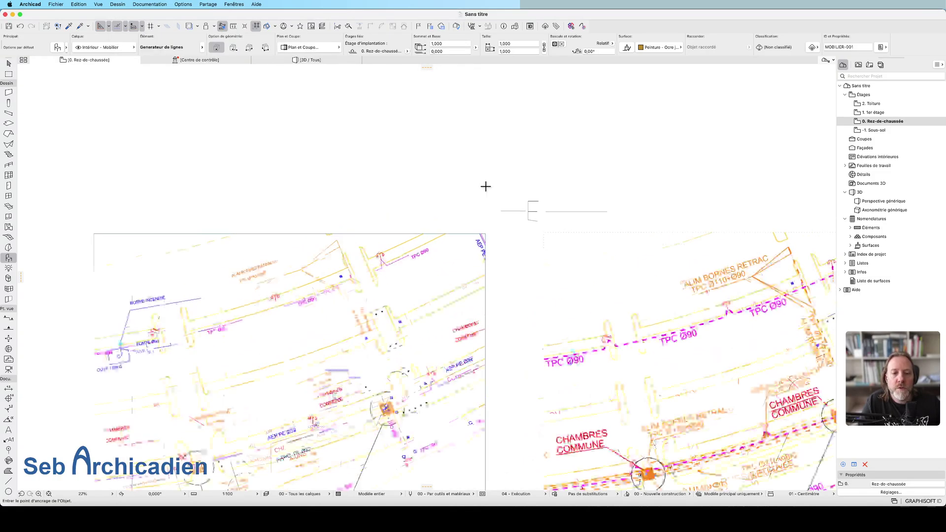
pyautogui.click(493, 175)
pyautogui.scroll(-4, 487, 188)
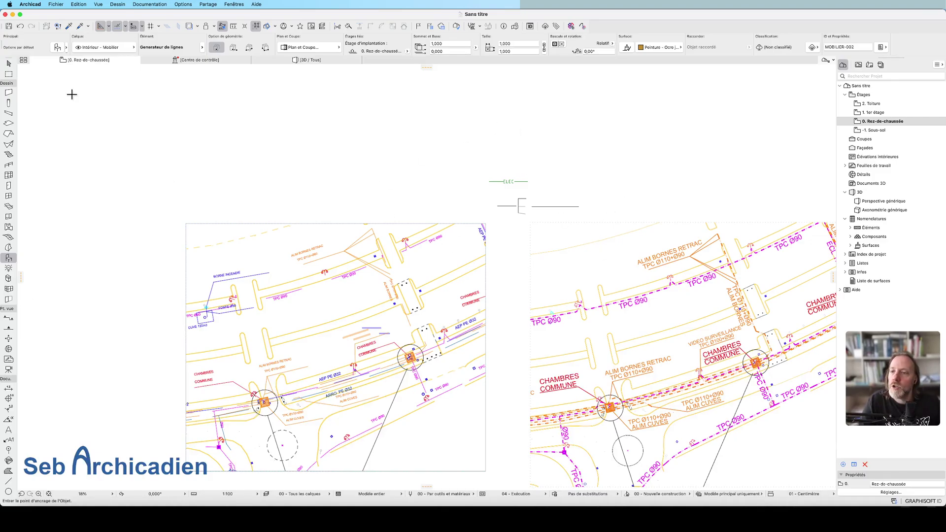
# Step: Review the line generator's settings and examine the ELEC and ECL text lines on the network plan
pyautogui.click(56, 46)
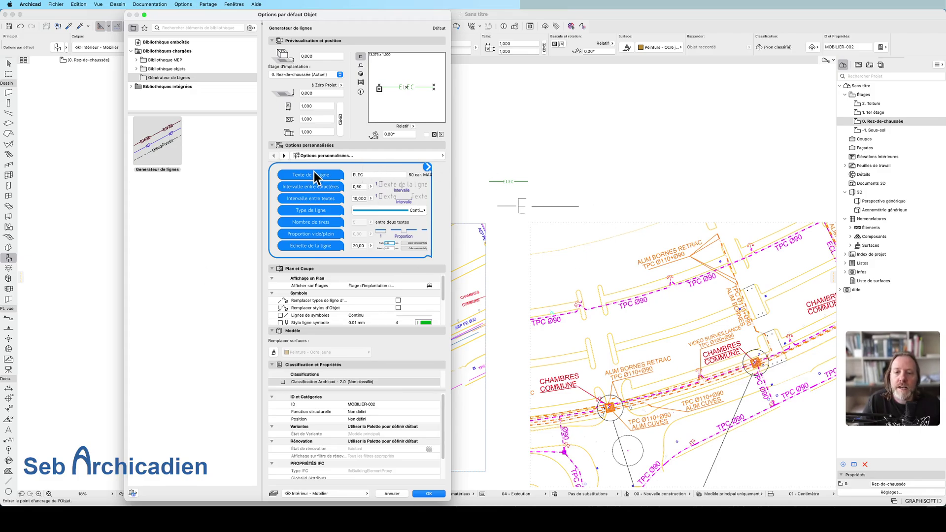
pyautogui.click(377, 175)
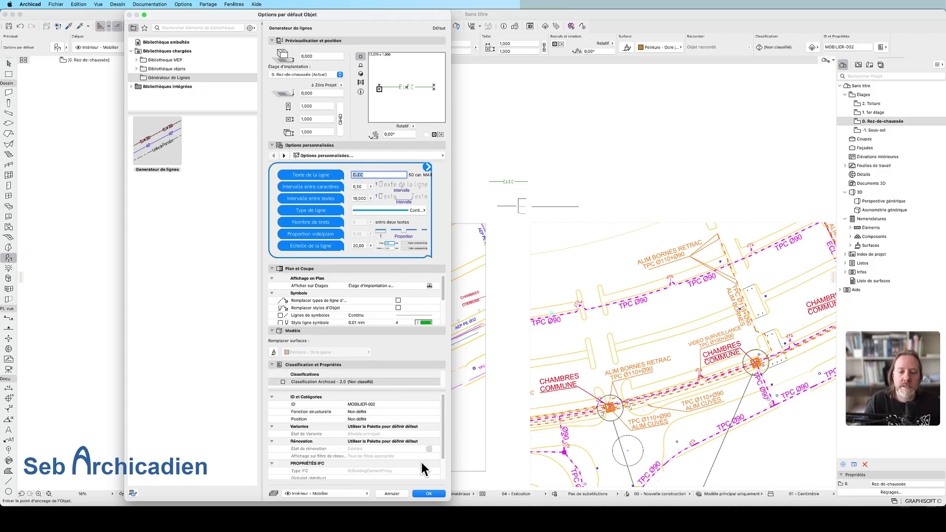
pyautogui.click(429, 493)
pyautogui.scroll(10, 624, 416)
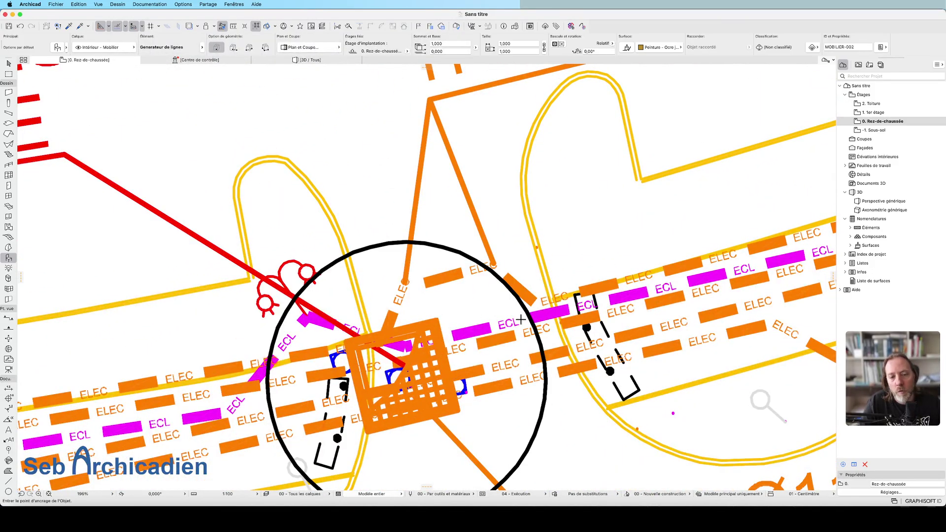
pyautogui.scroll(-10, 519, 305)
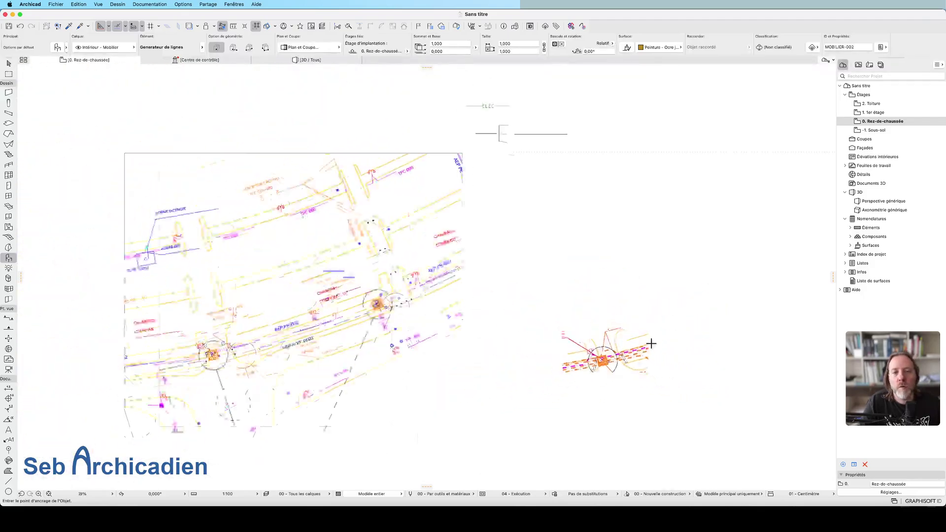
pyautogui.scroll(3, 501, 189)
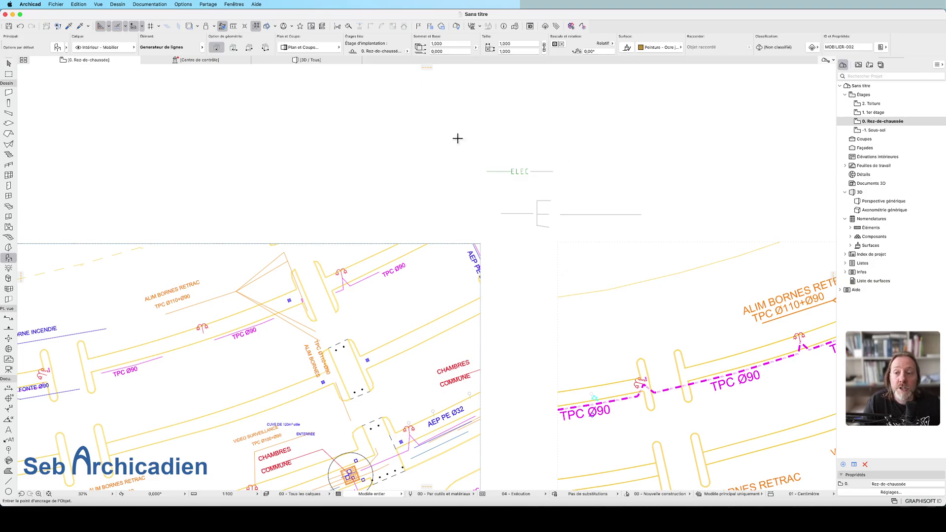
# Step: Set the line generator's text to ECL and place a second object just below the ELEC line
pyautogui.click(57, 47)
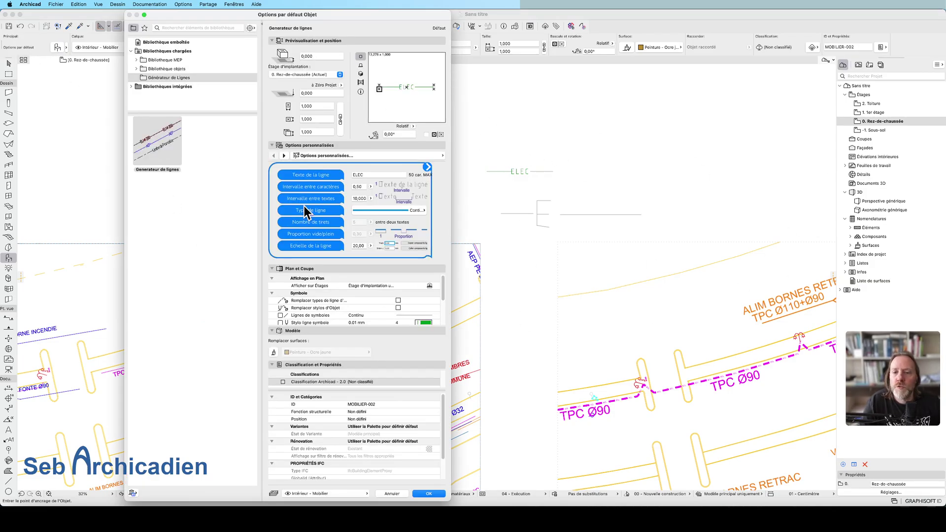
pyautogui.click(374, 175)
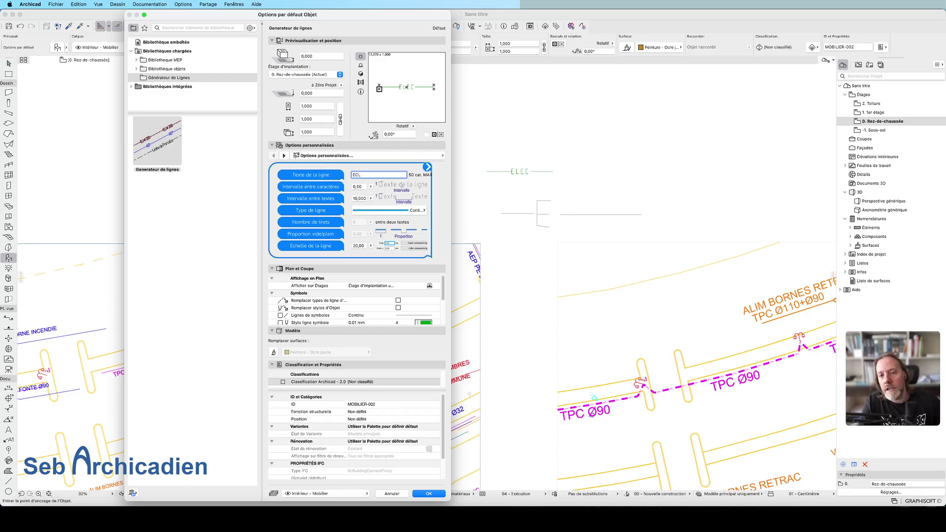
pyautogui.press('Return')
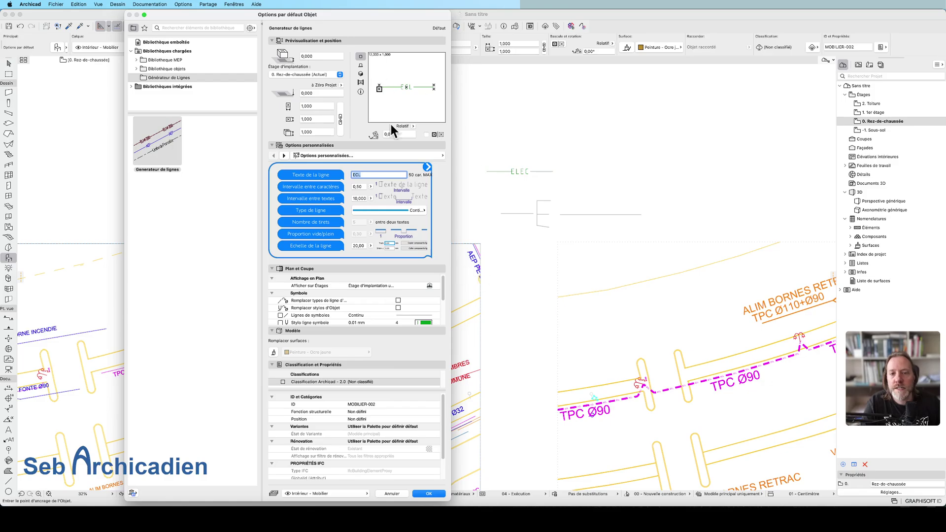
pyautogui.click(429, 493)
pyautogui.click(522, 186)
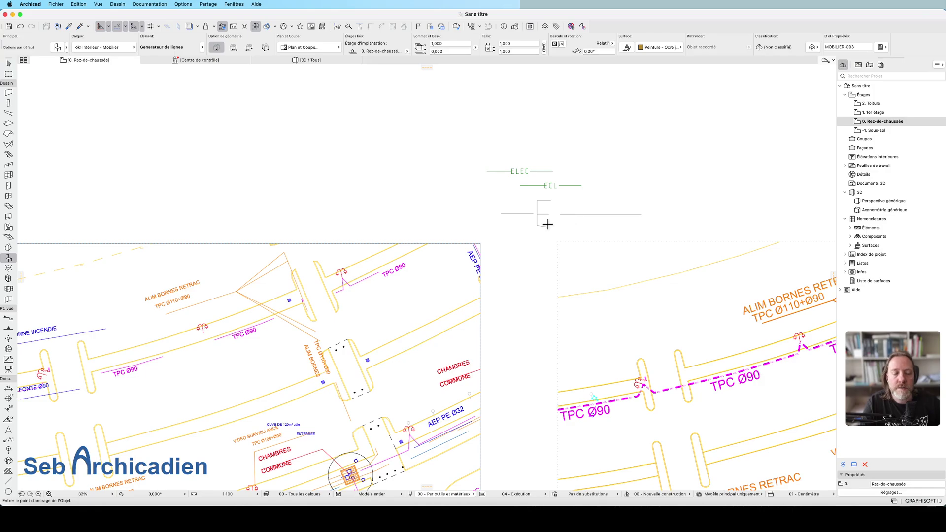
pyautogui.scroll(-2, 560, 171)
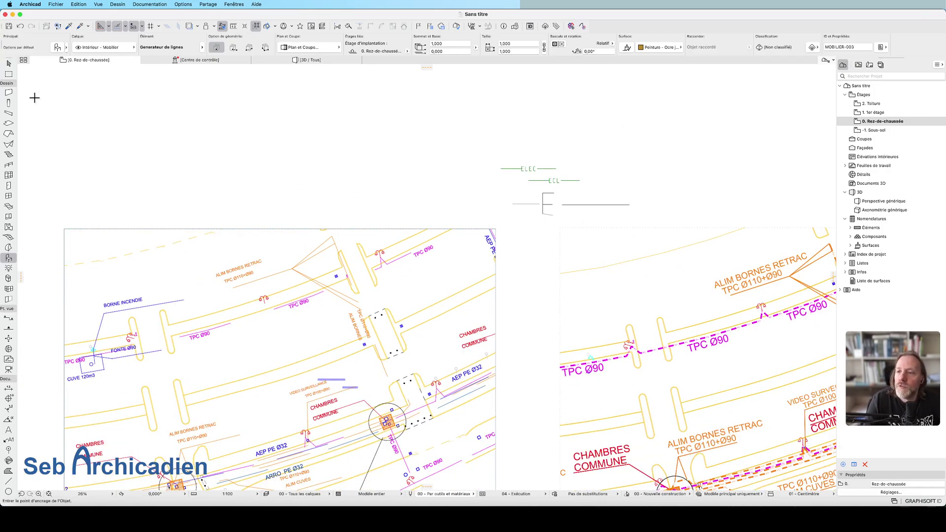
pyautogui.click(9, 63)
pyautogui.press('super+a')
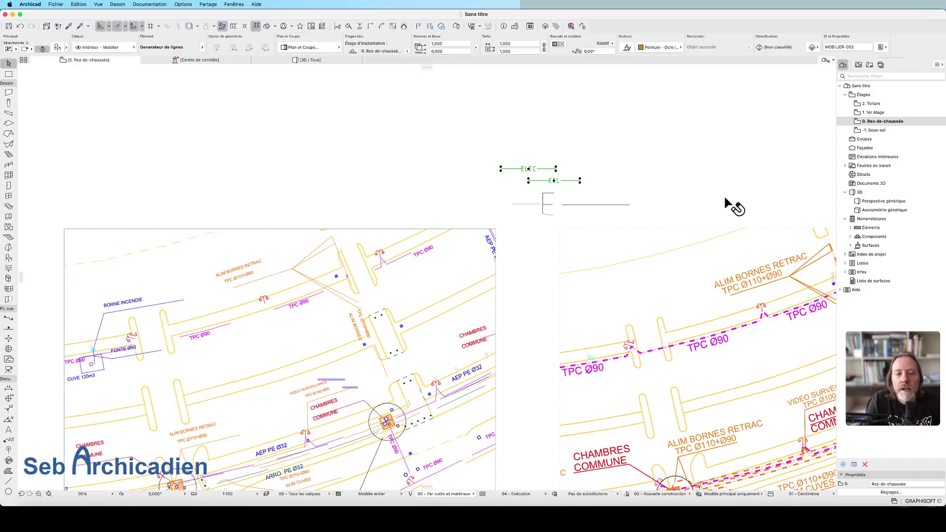
pyautogui.click(182, 4)
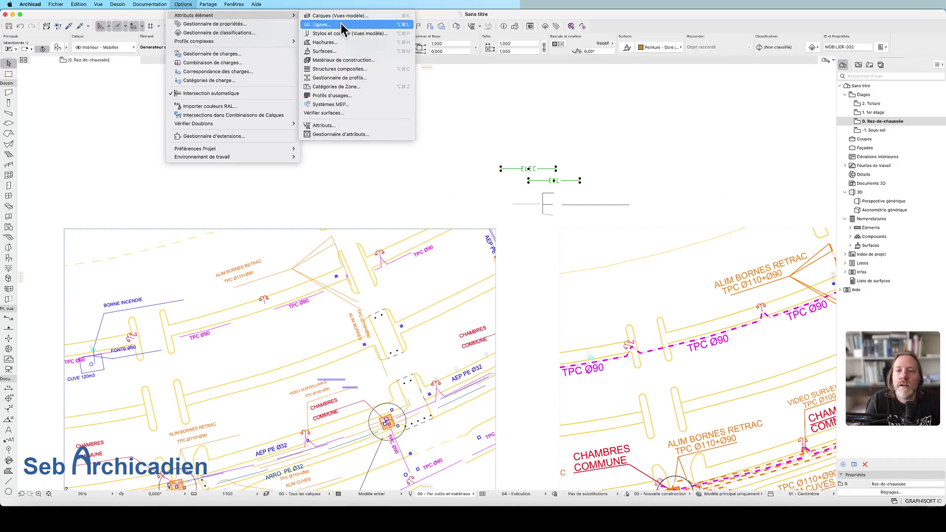
pyautogui.click(341, 23)
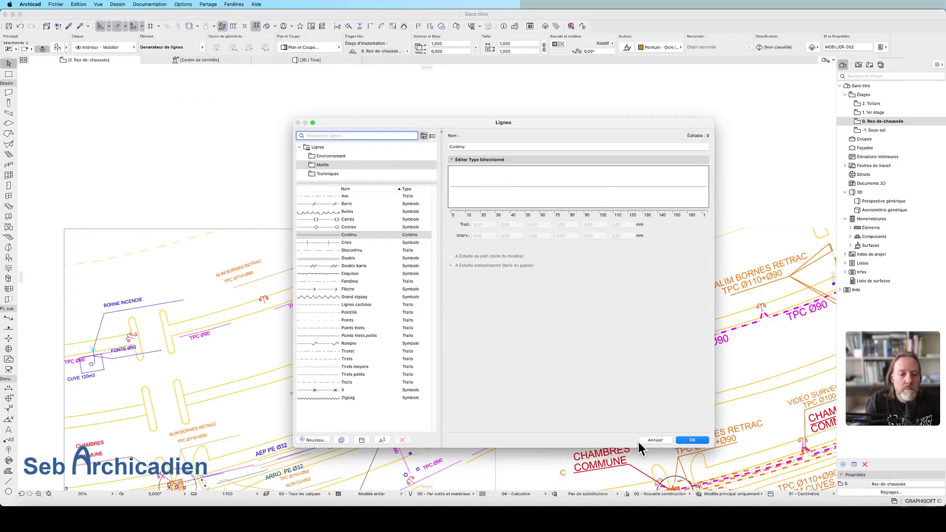
pyautogui.click(655, 441)
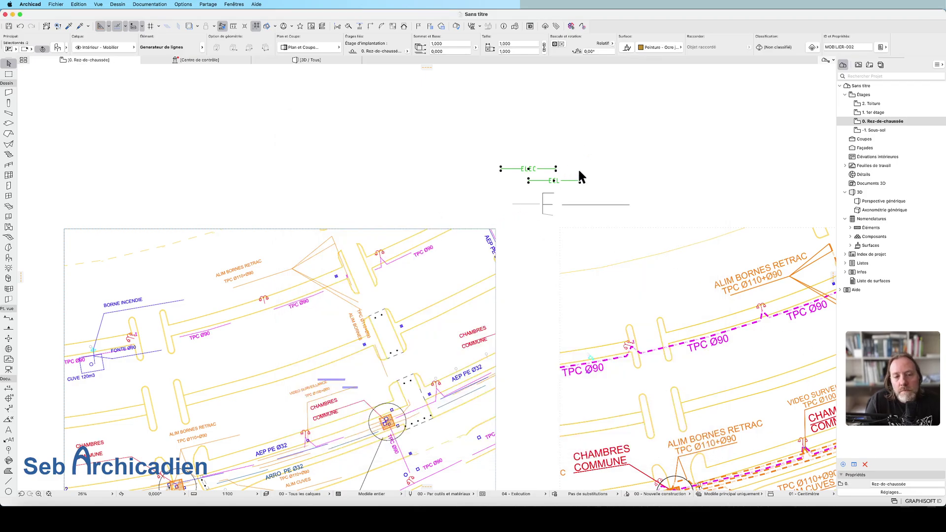
pyautogui.press('Escape')
# Step: Reload and apply the project libraries in the library manager, with Générateur de Lignes.lcf loaded
pyautogui.scroll(-5, 556, 213)
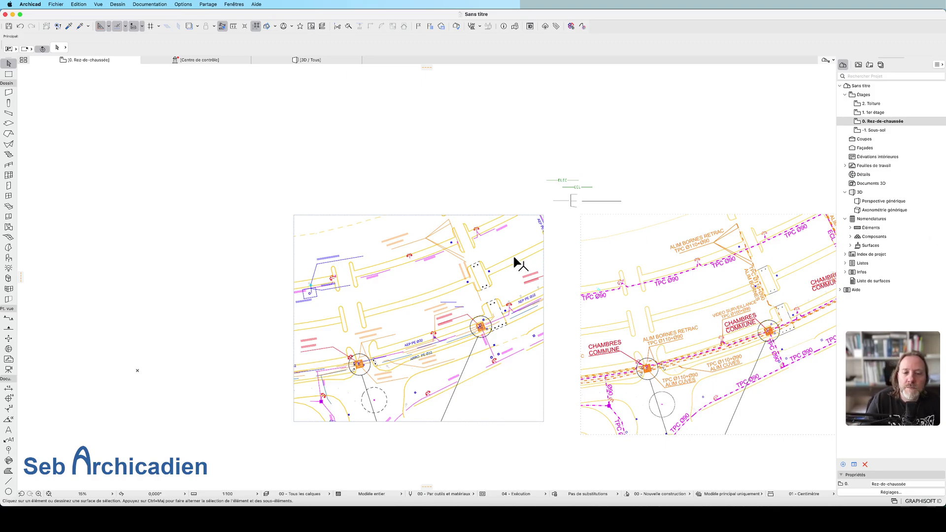
pyautogui.scroll(8, 610, 157)
pyautogui.click(61, 5)
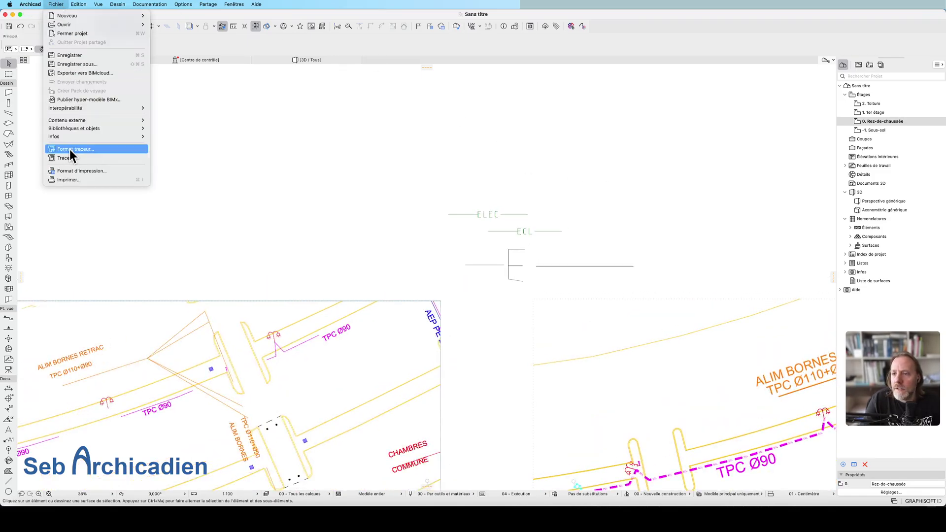
pyautogui.moveTo(102, 127)
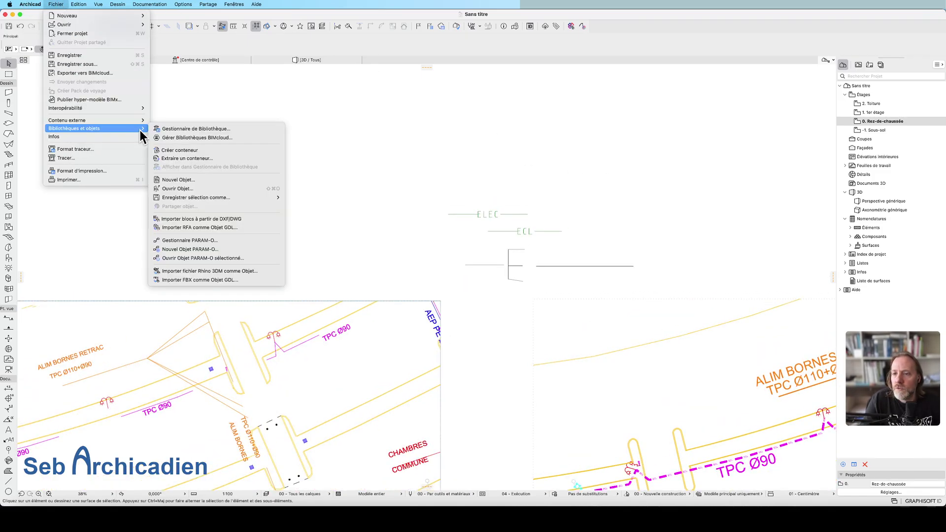
pyautogui.click(200, 129)
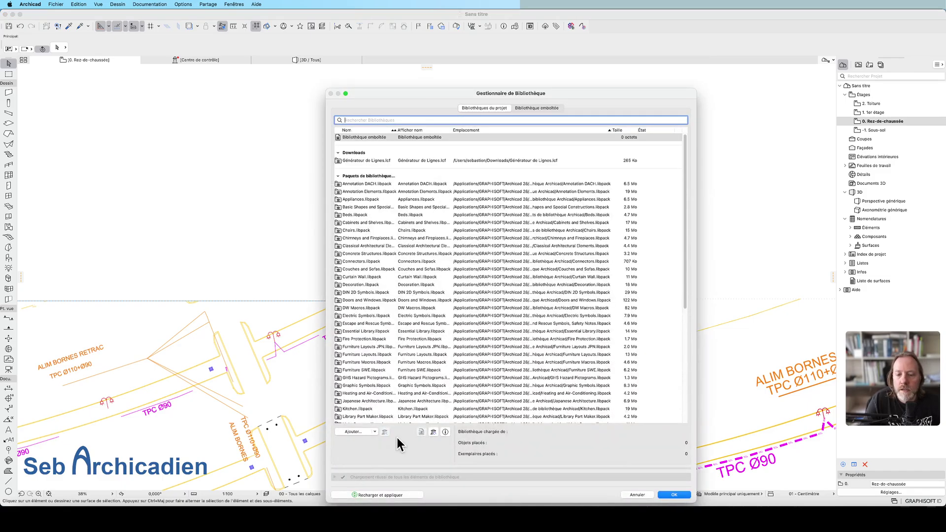
pyautogui.click(373, 495)
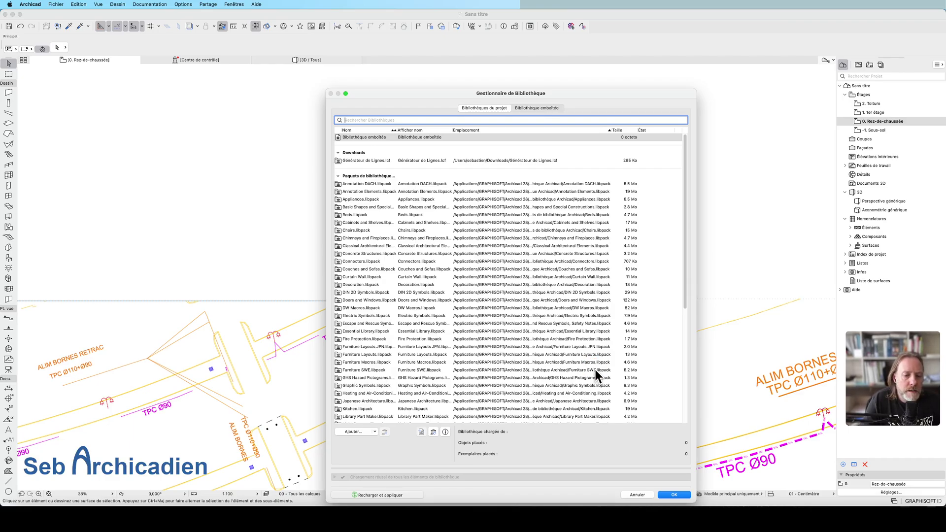
pyautogui.click(672, 495)
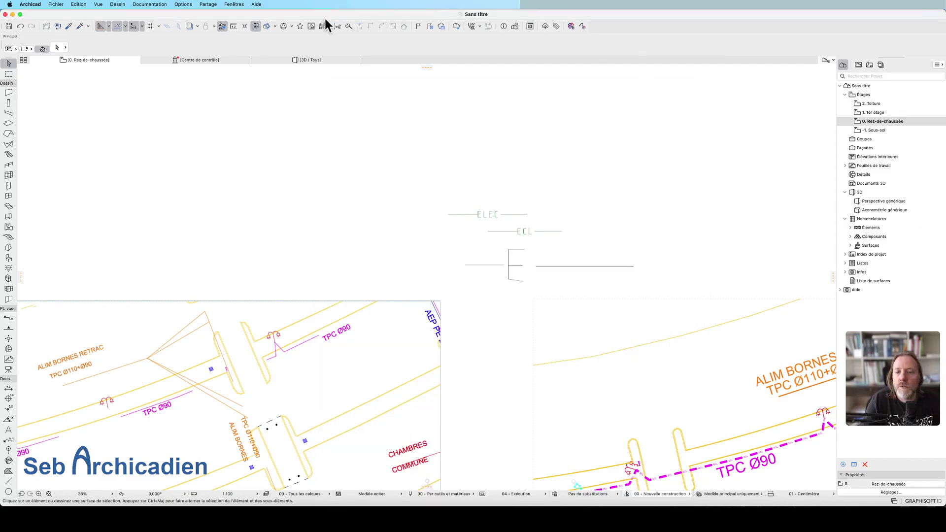
# Step: Open the project's line types and inspect the ARRO - Axe and ECL - Continu types in the root Lignes folder
pyautogui.click(183, 5)
pyautogui.moveTo(285, 16)
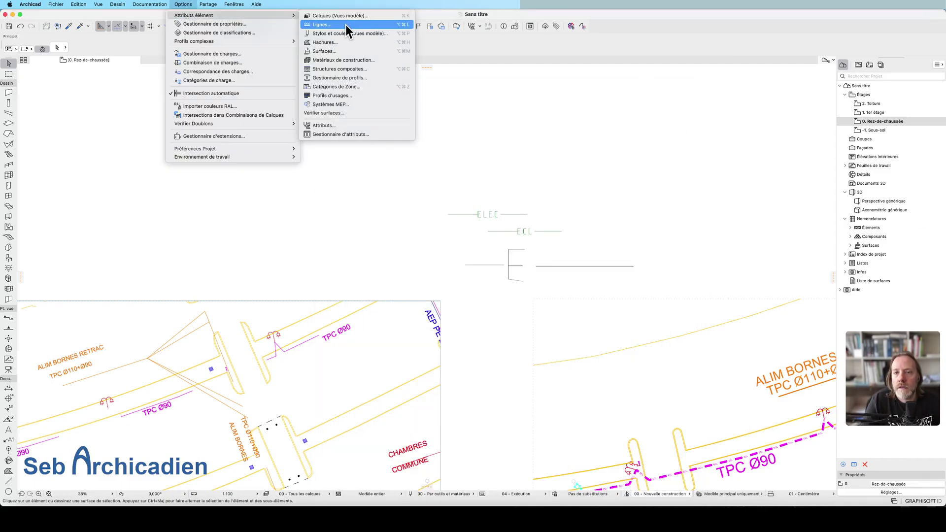
pyautogui.click(346, 26)
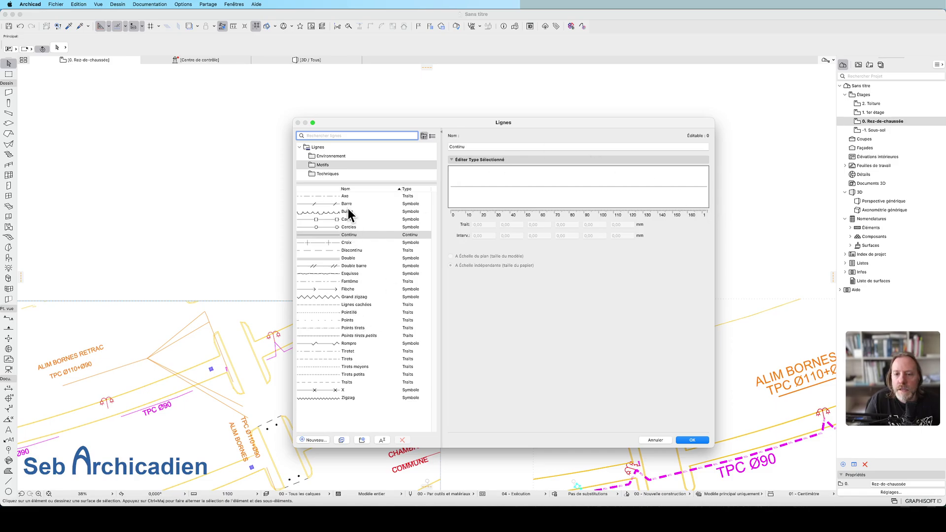
pyautogui.click(350, 147)
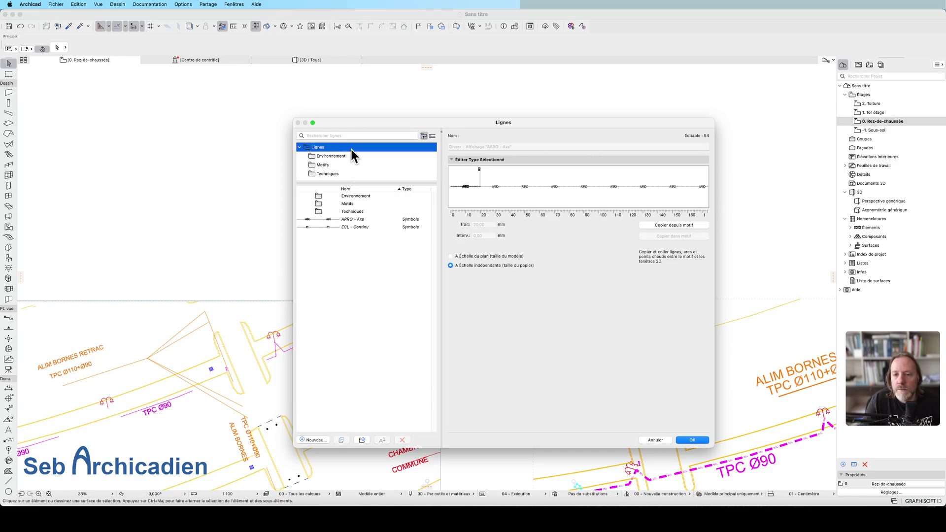
pyautogui.click(346, 228)
pyautogui.click(341, 220)
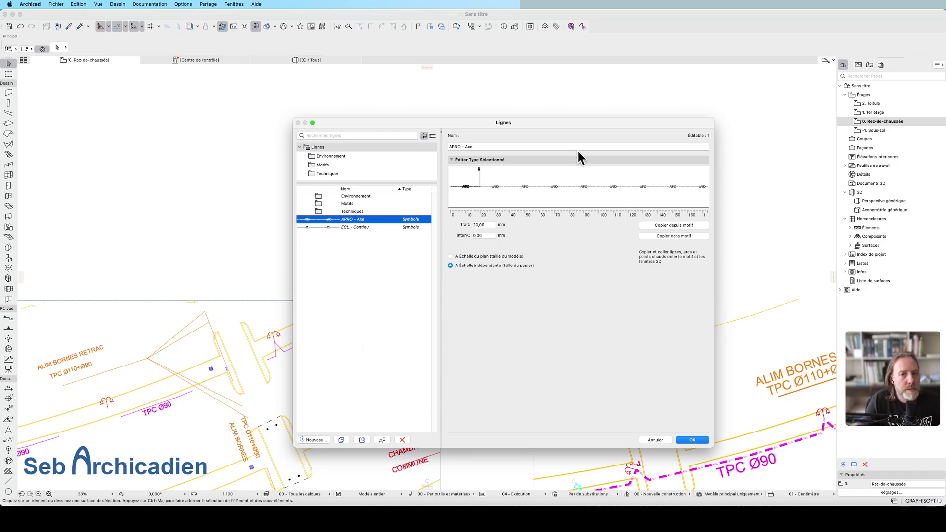
pyautogui.moveTo(572, 122); pyautogui.dragTo(597, 116)
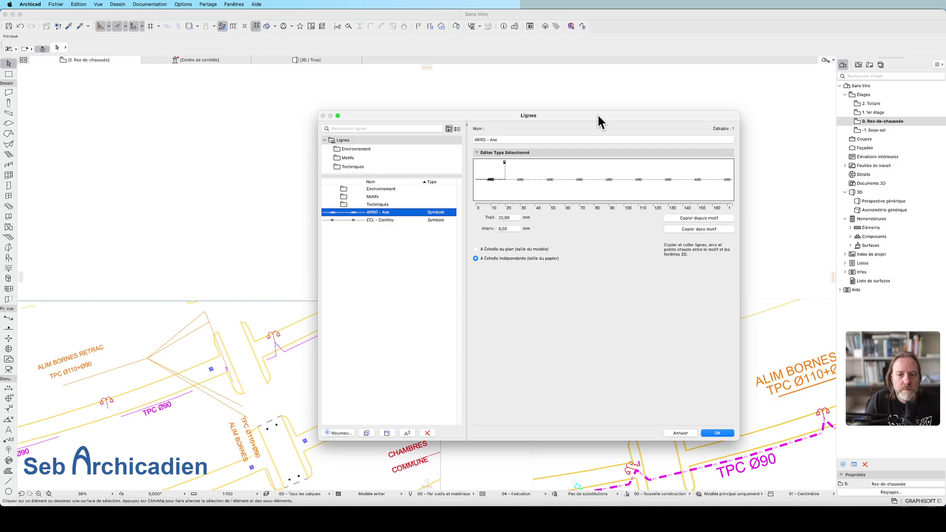
pyautogui.click(377, 220)
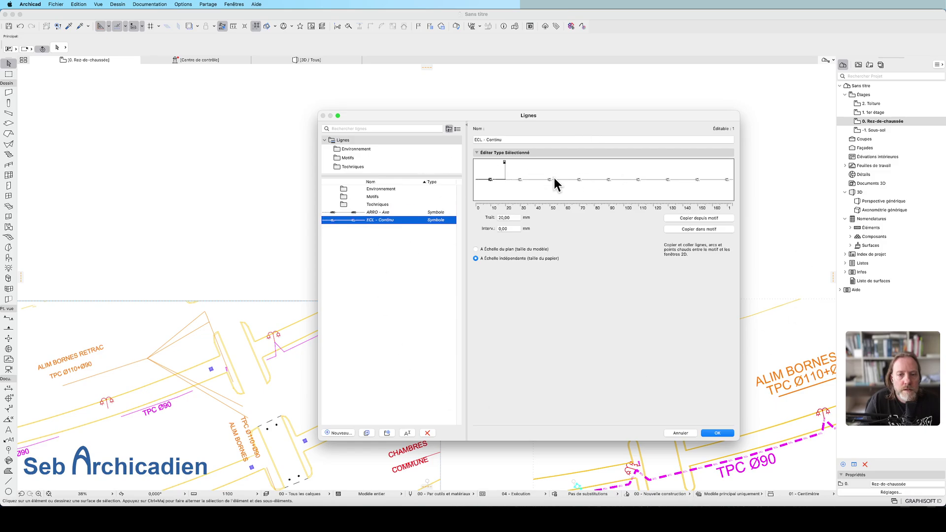
# Step: Search the line types for "elec" and leave the line settings without saving
pyautogui.click(377, 128)
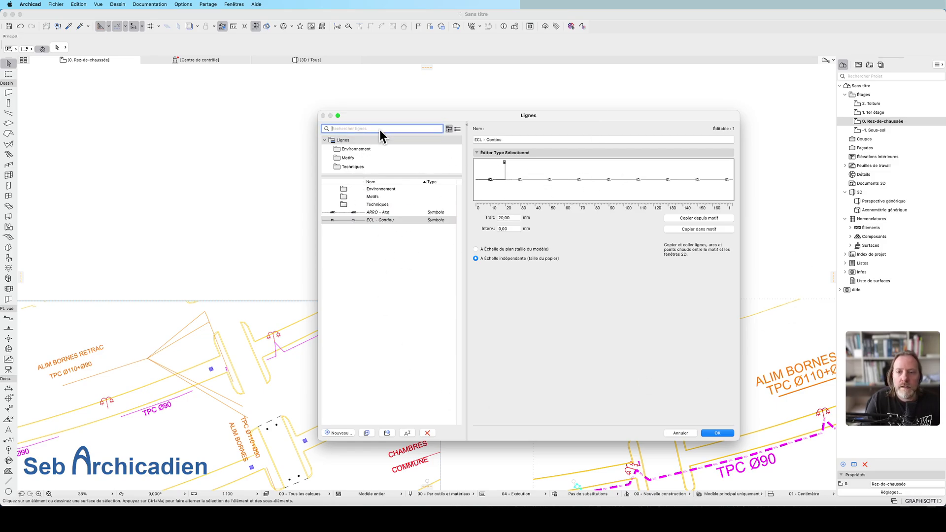
pyautogui.write('elec')
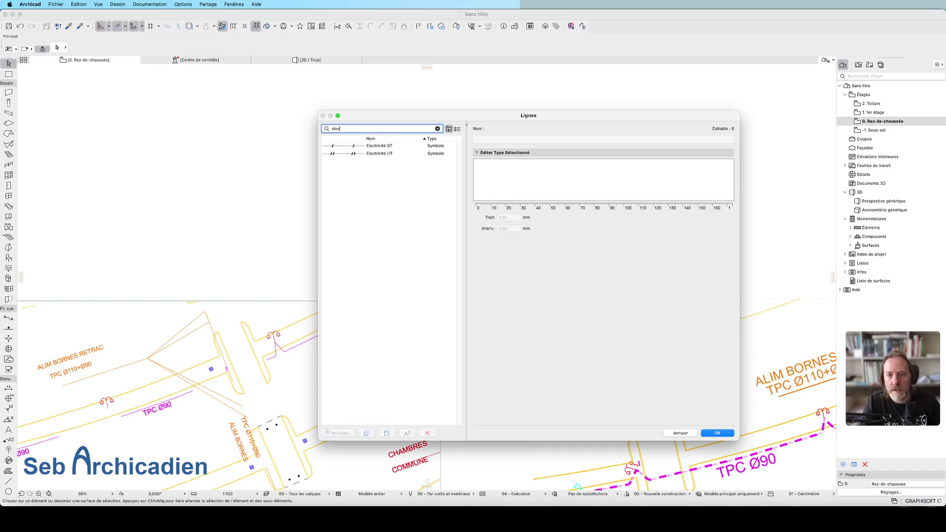
pyautogui.doubleClick(381, 128)
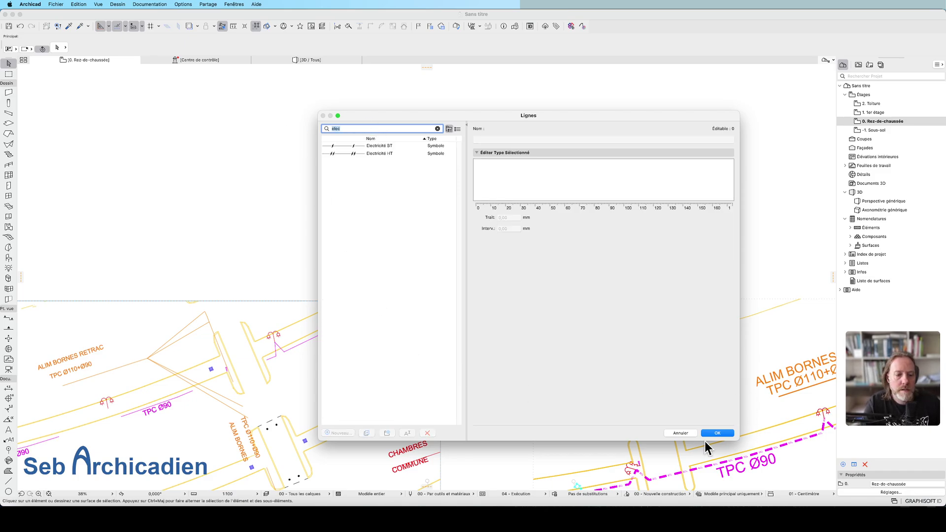
pyautogui.click(681, 432)
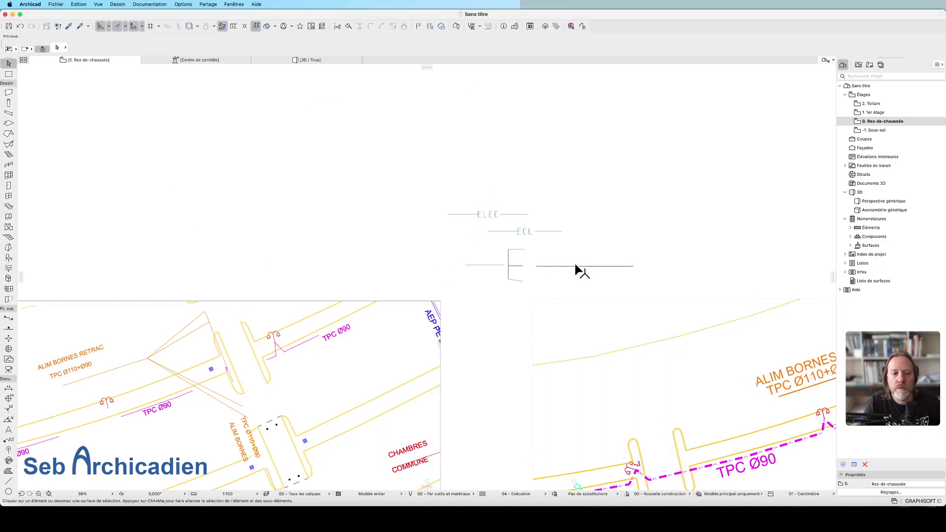
# Step: Display all line types as a flat list, select ECL - Continu and look through the whole list
pyautogui.click(183, 4)
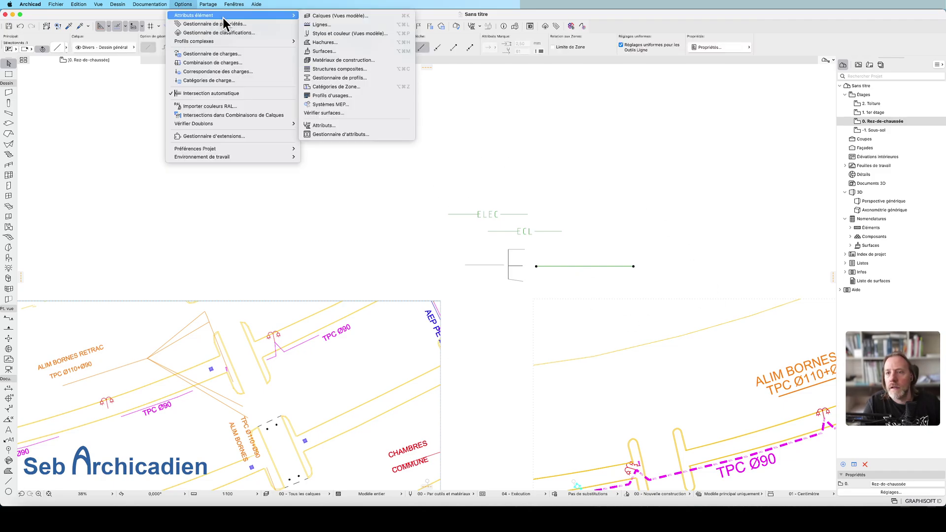
pyautogui.moveTo(289, 16)
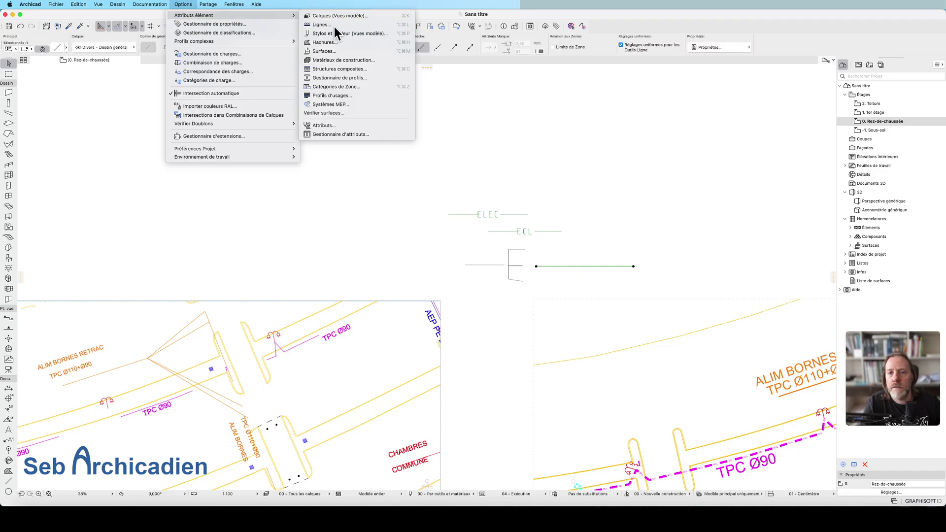
pyautogui.click(334, 26)
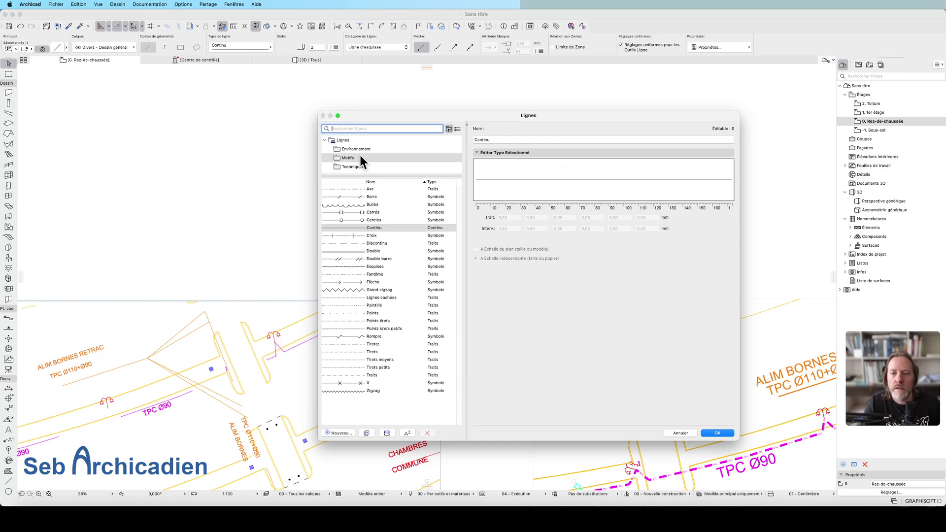
pyautogui.click(458, 128)
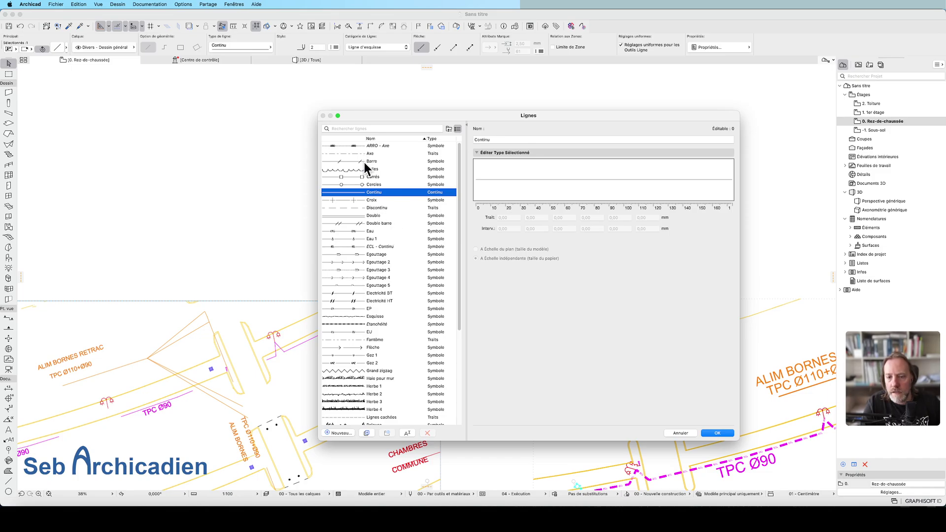
pyautogui.click(362, 249)
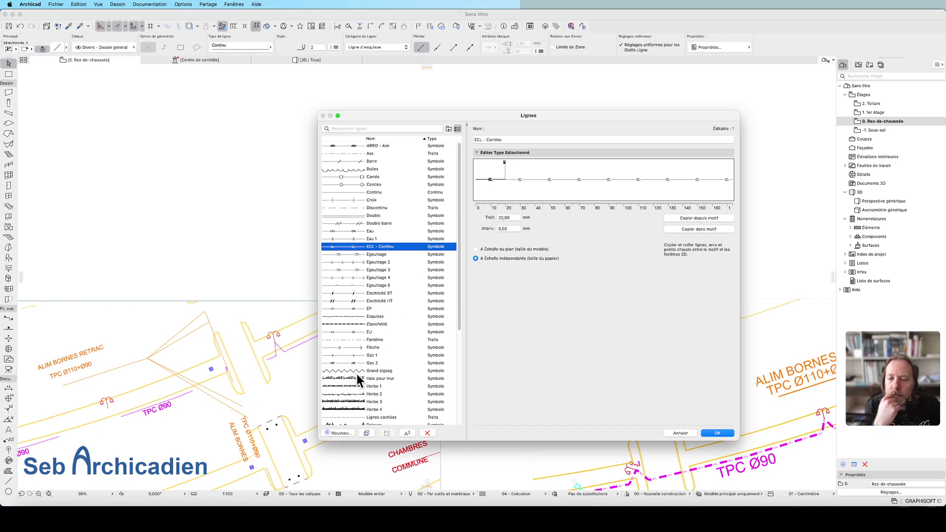
pyautogui.scroll(-6, 375, 316)
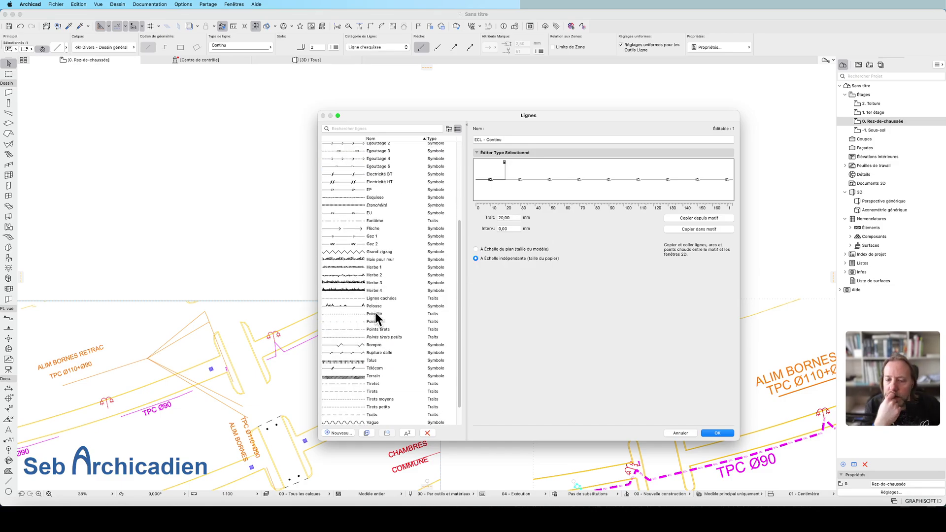
pyautogui.scroll(6, 374, 315)
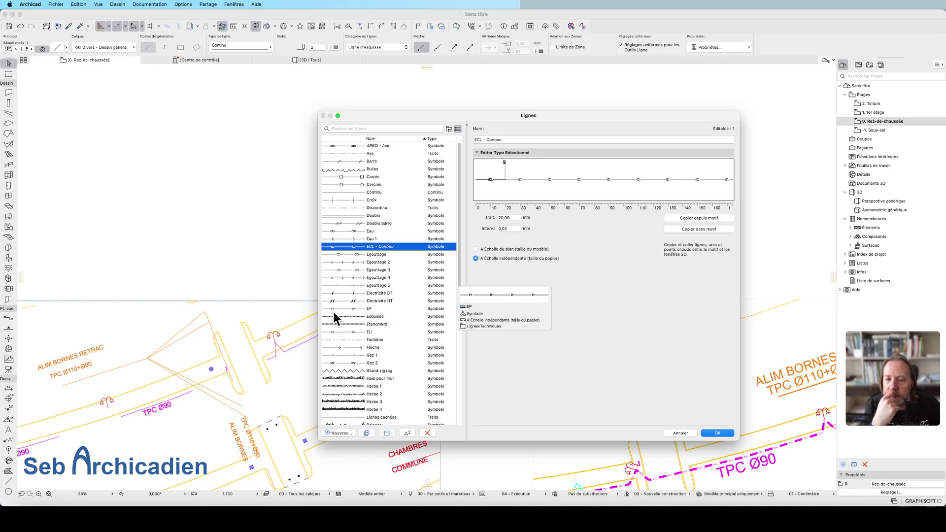
# Step: Compare the EP and Gaz 2 line types with ECL - Continu, confirm the line settings and clear the selection
pyautogui.click(371, 310)
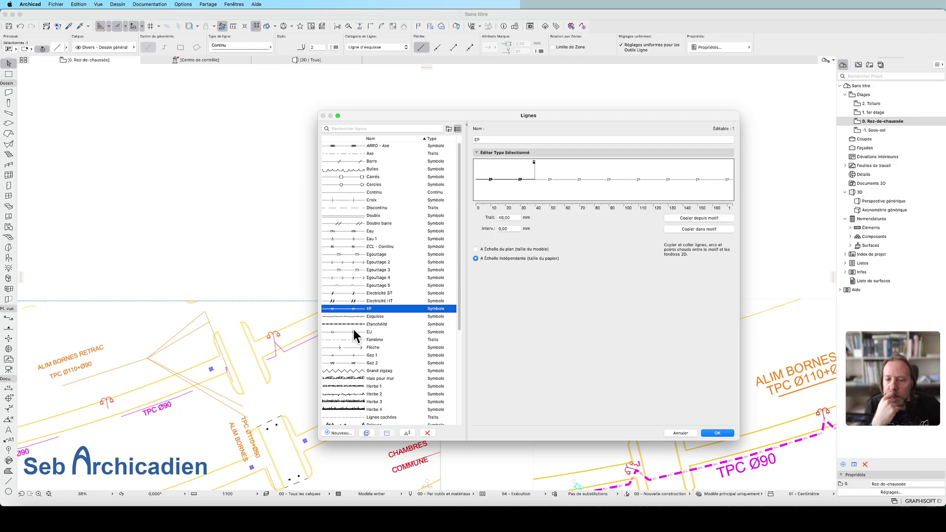
pyautogui.click(354, 324)
pyautogui.click(354, 339)
pyautogui.click(354, 363)
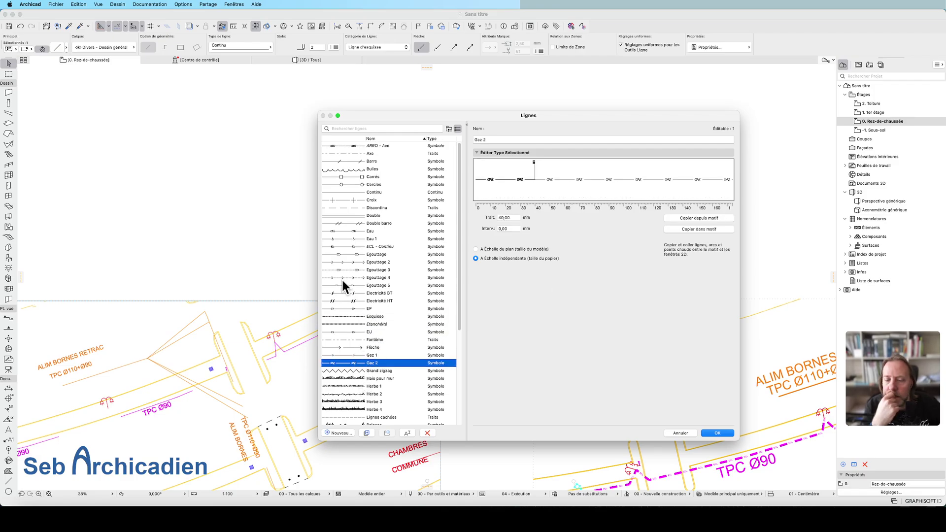
pyautogui.click(345, 269)
pyautogui.click(361, 247)
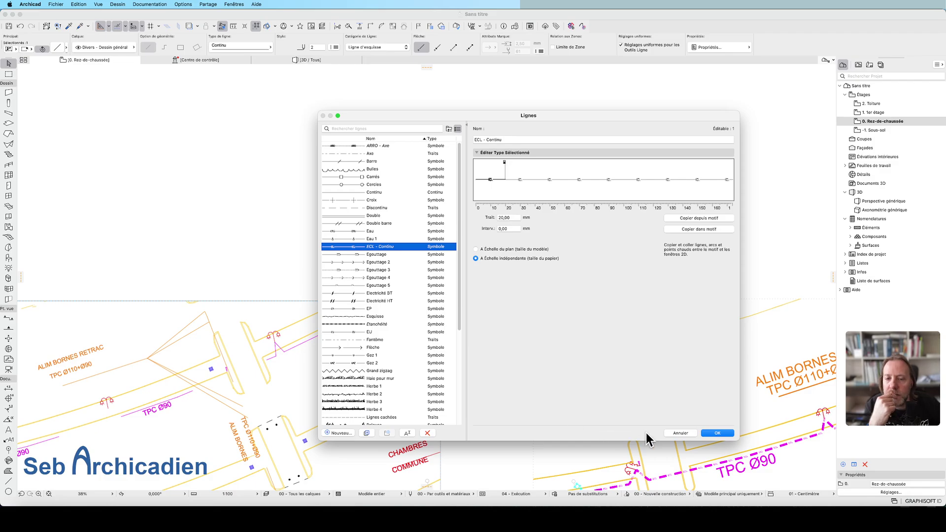
pyautogui.click(715, 433)
pyautogui.press('Escape')
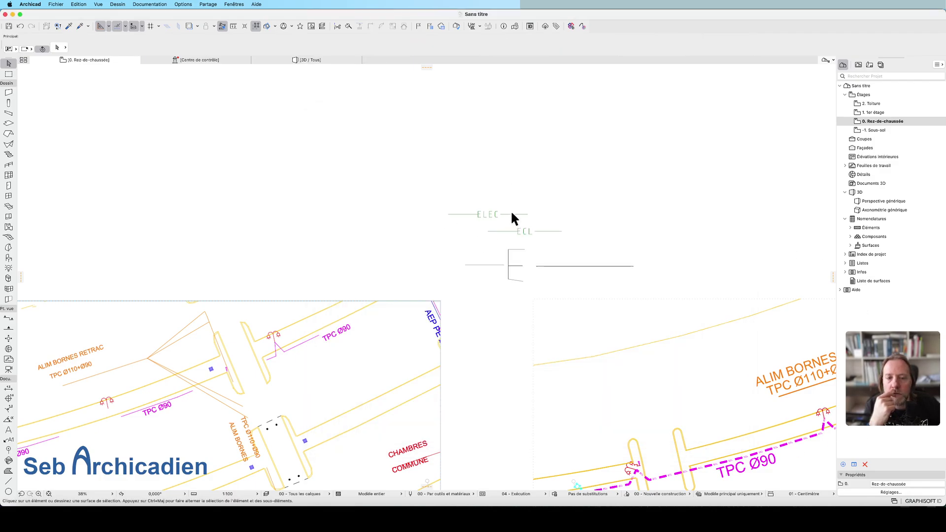
# Step: Delete the ECL line generator object placed just below the ELEC line
pyautogui.moveTo(539, 231); pyautogui.dragTo(505, 212)
pyautogui.click(494, 227)
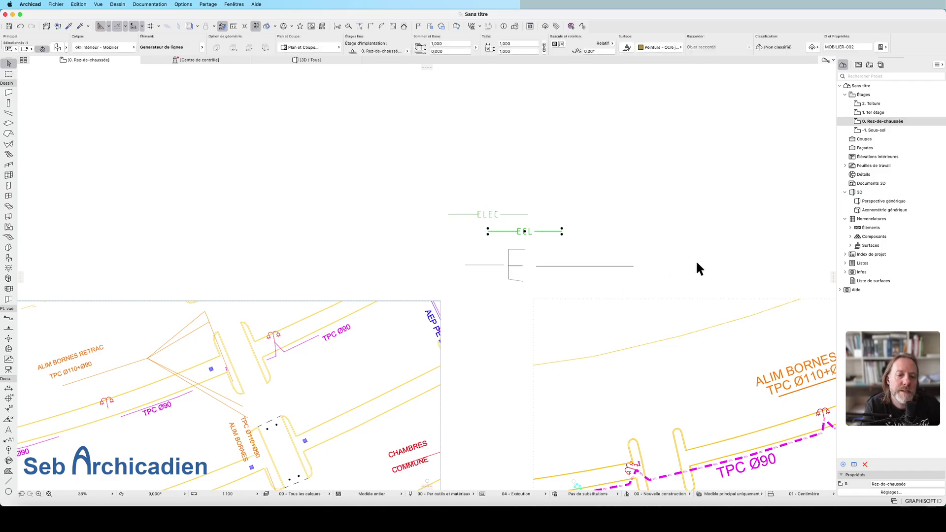
pyautogui.press('Delete')
# Step: Reload the project libraries again in the library manager and confirm
pyautogui.click(56, 4)
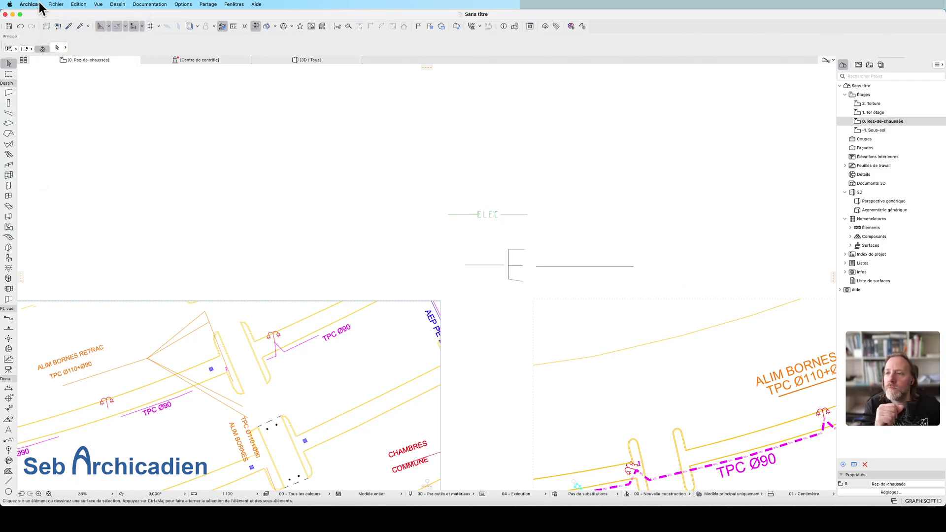
pyautogui.click(56, 4)
pyautogui.moveTo(94, 129)
pyautogui.click(187, 128)
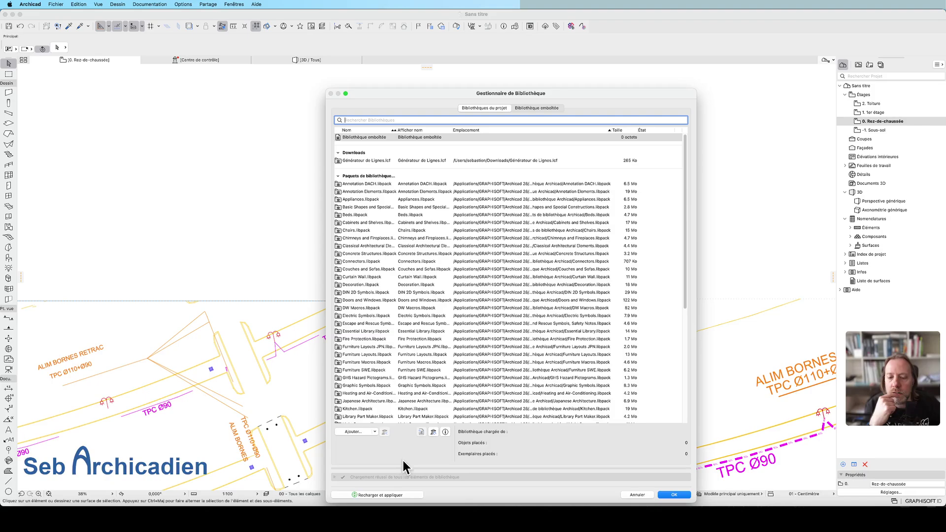
pyautogui.click(675, 494)
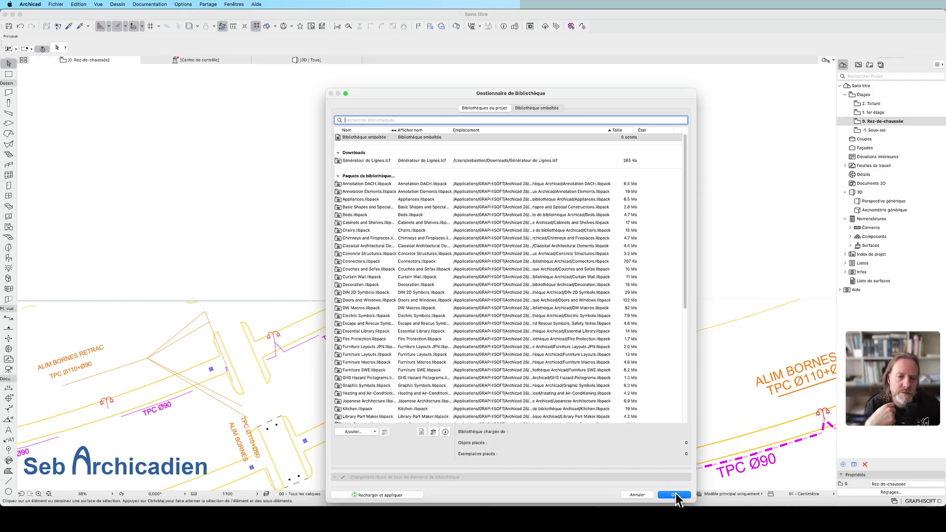
pyautogui.click(674, 494)
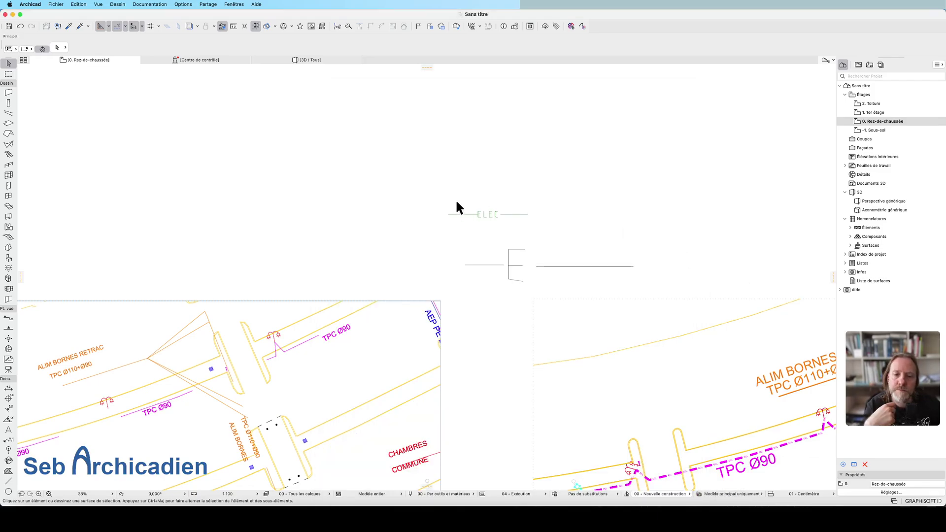
# Step: Check the line types list for an ELEC line type and close the line settings
pyautogui.click(181, 5)
pyautogui.moveTo(283, 17)
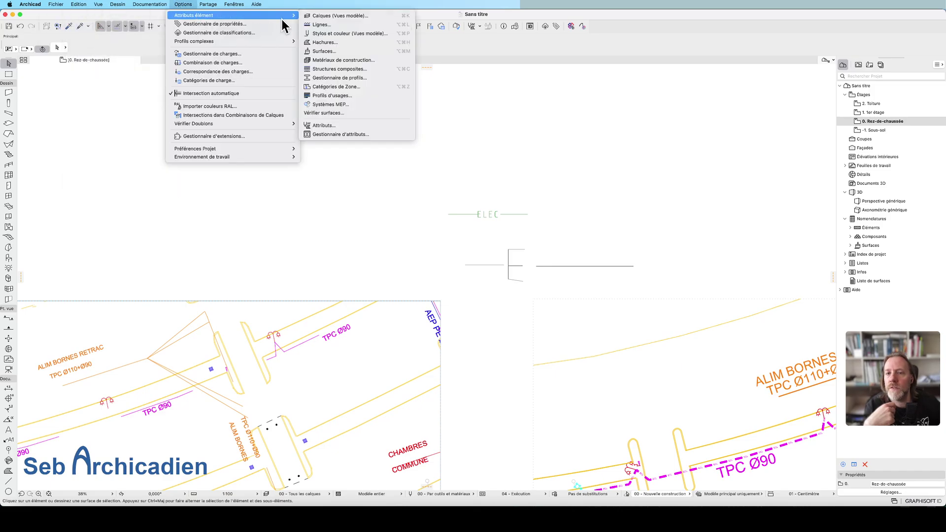
pyautogui.click(325, 25)
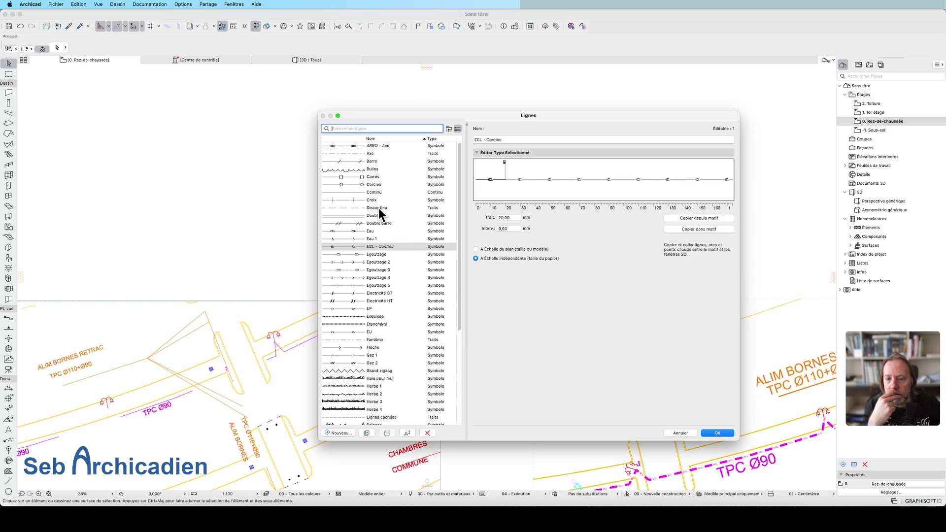
pyautogui.click(717, 433)
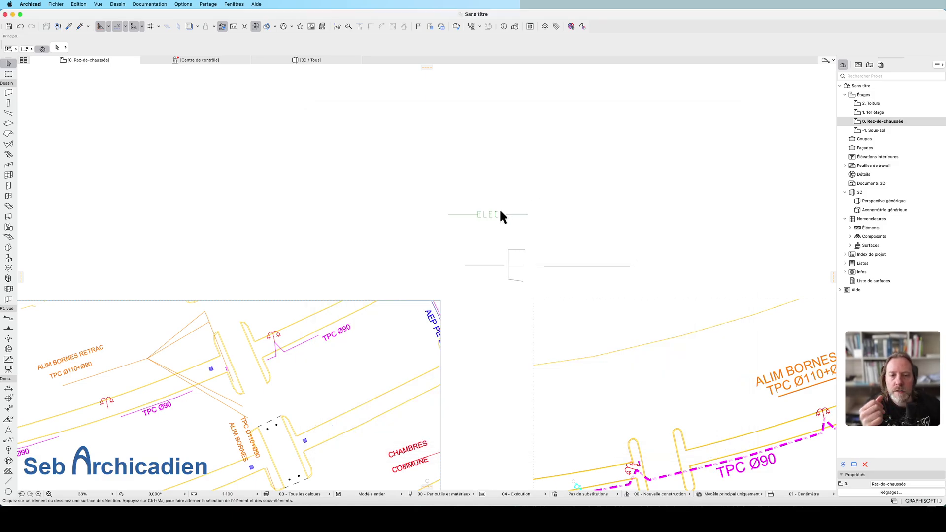
# Step: Delete the existing ELEC line generator object and place a new one just above the network drawing
pyautogui.click(487, 215)
pyautogui.press('Delete')
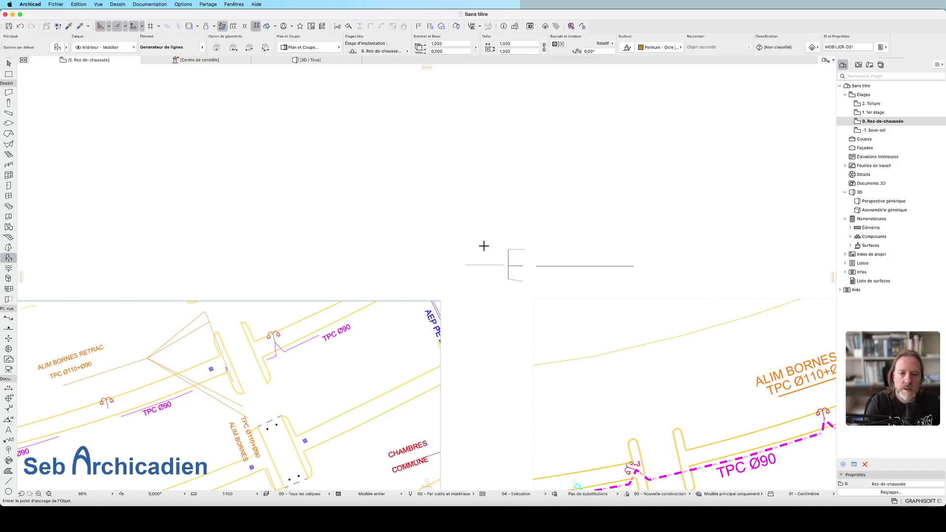
pyautogui.click(448, 222)
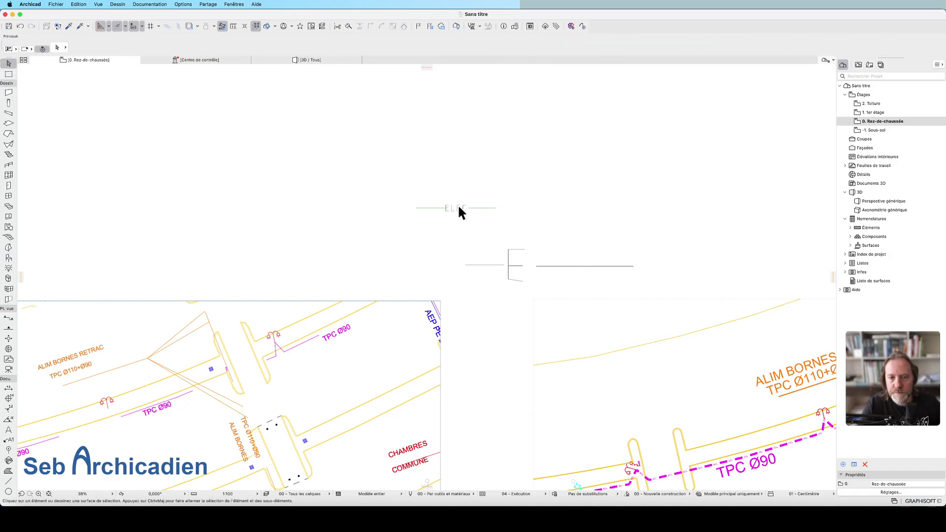
pyautogui.press('Escape')
# Step: Open the library manager with the new ELEC object selected and confirm it to refresh the project libraries
pyautogui.click(157, 5)
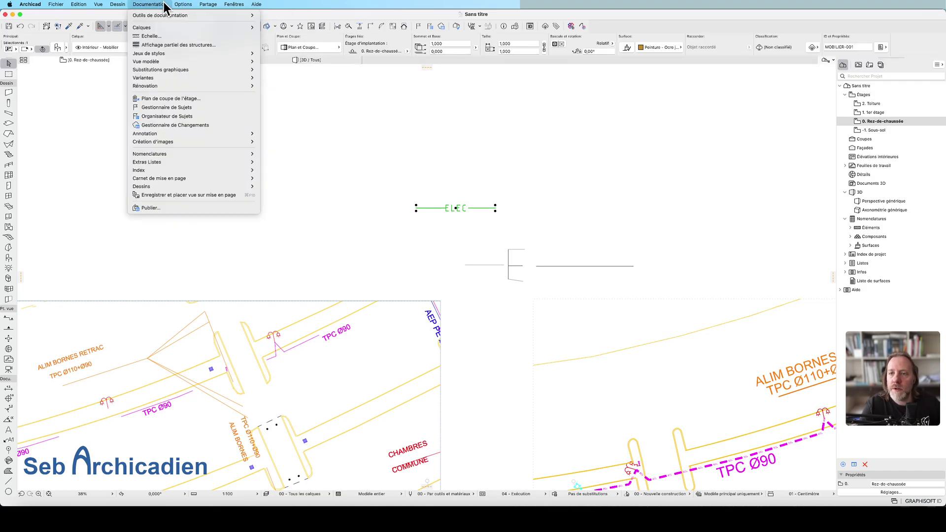
pyautogui.moveTo(56, 4)
pyautogui.moveTo(100, 129)
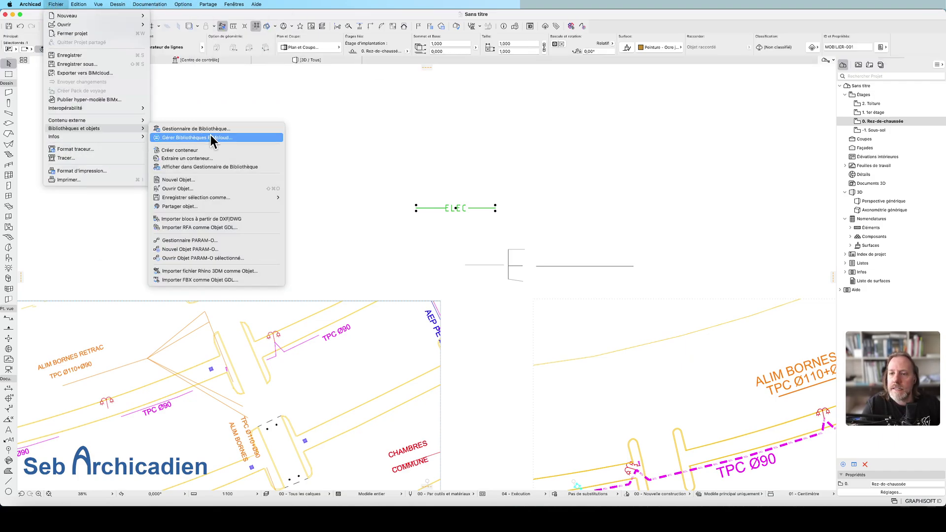
pyautogui.click(237, 136)
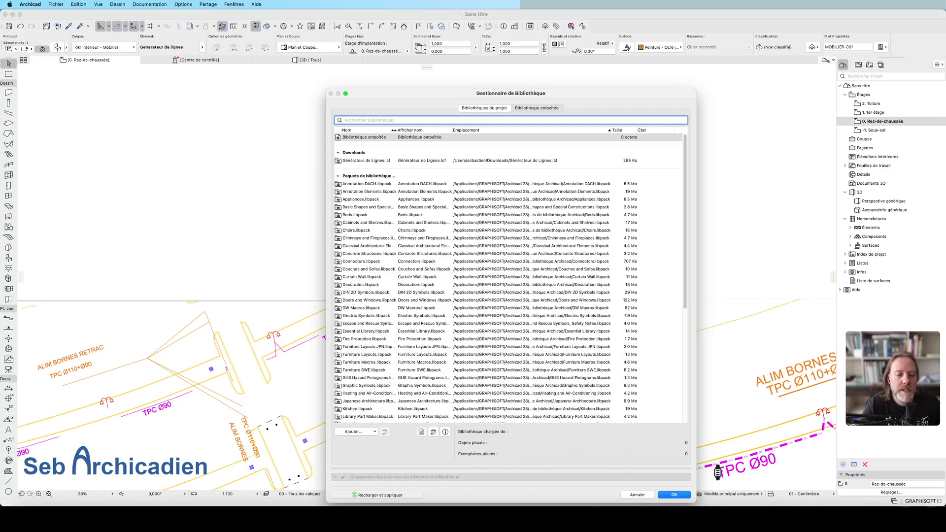
pyautogui.click(670, 494)
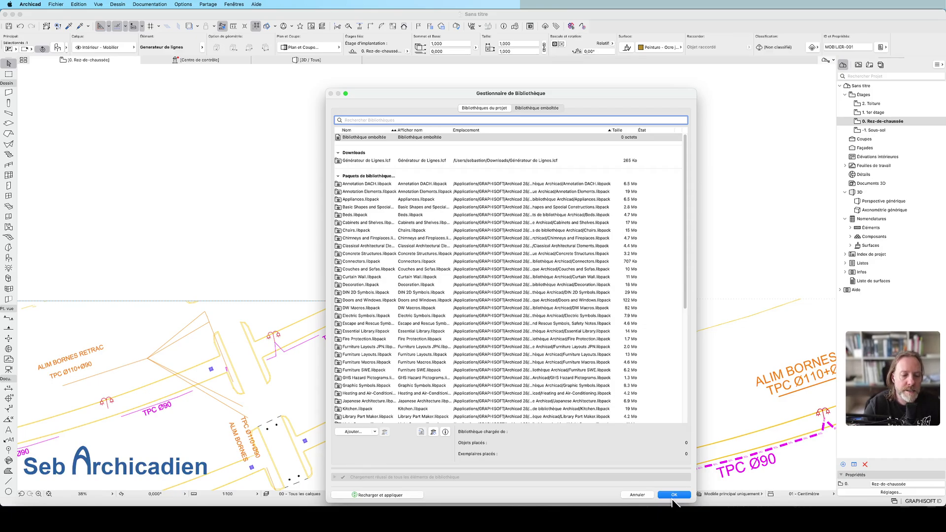
pyautogui.click(674, 495)
# Step: Look up the ELEC - Continu line type in the project's line attributes, check its pattern and confirm
pyautogui.click(192, 4)
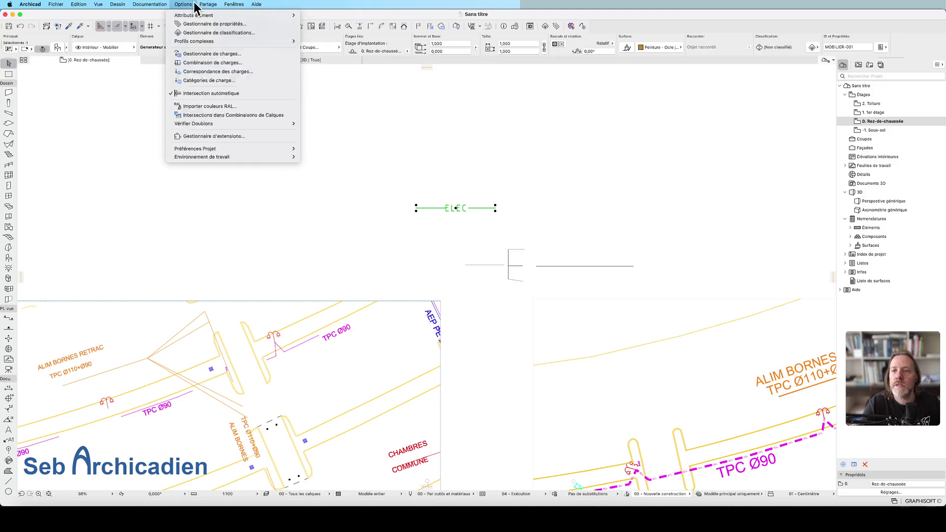
pyautogui.moveTo(251, 15)
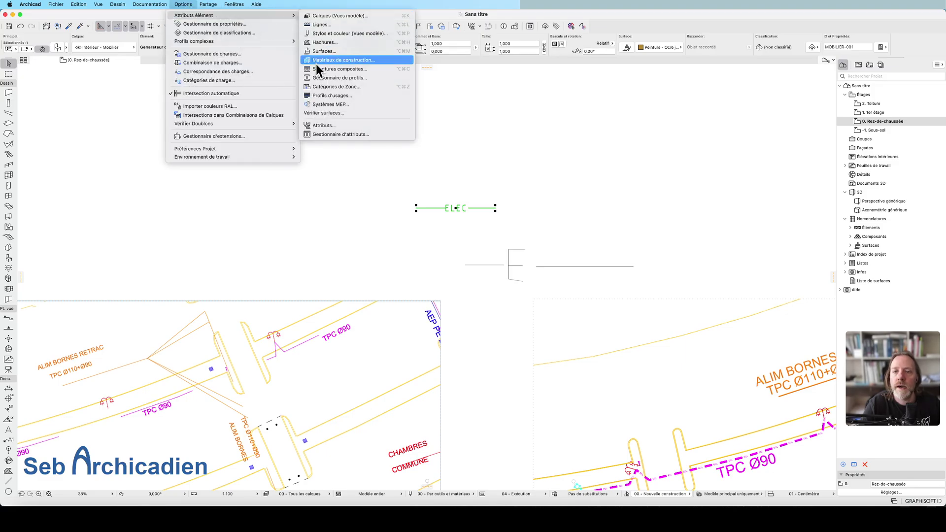
pyautogui.click(345, 24)
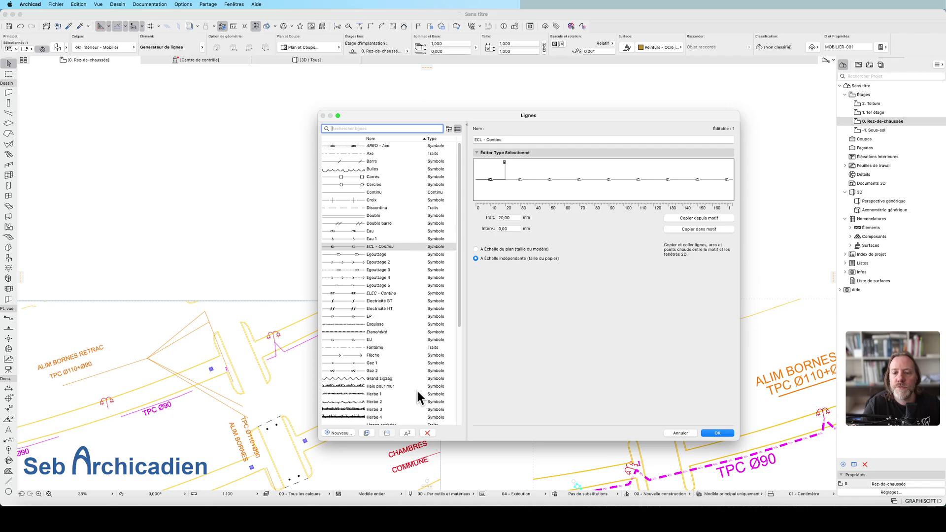
pyautogui.click(376, 294)
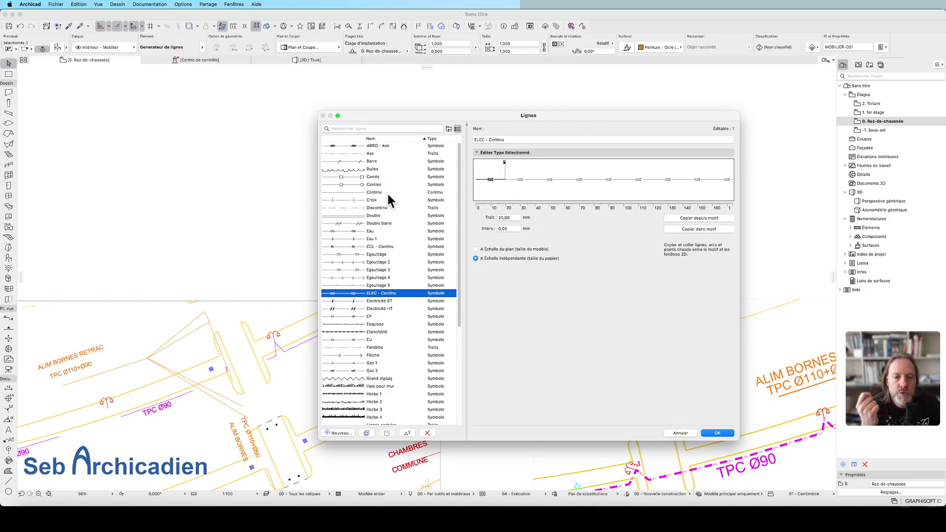
pyautogui.click(716, 432)
# Step: Try to decompose the left network drawing into the current view, keeping the original elements and using the drawing's layer
pyautogui.scroll(-5, 522, 183)
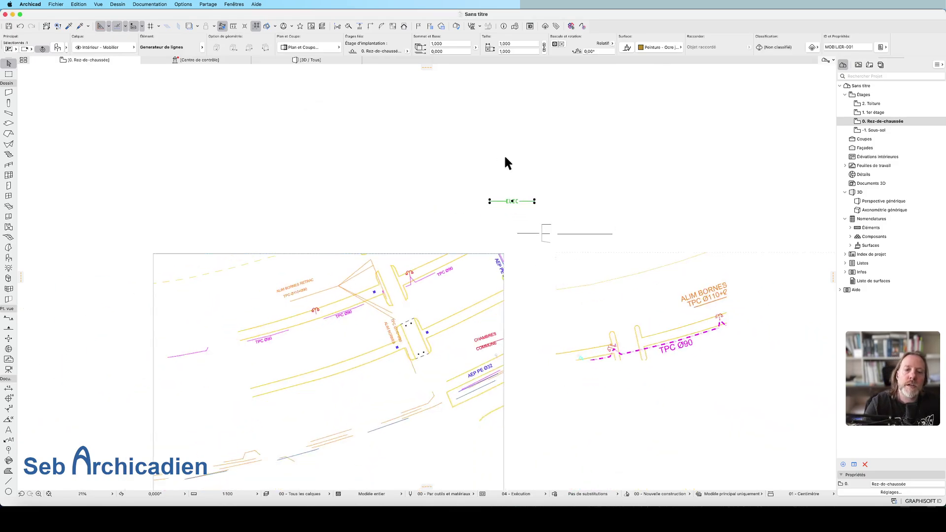
pyautogui.scroll(5, 445, 300)
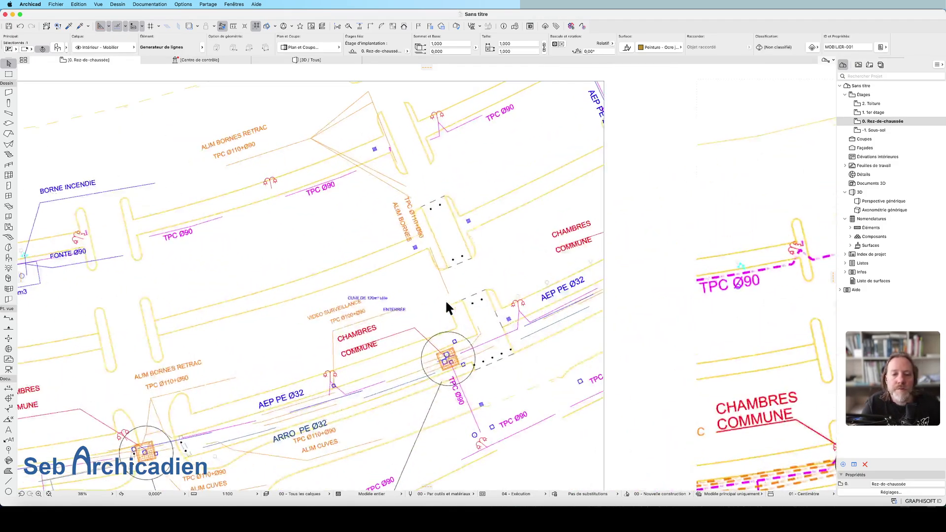
pyautogui.scroll(-3, 379, 332)
pyautogui.scroll(-1, 380, 333)
pyautogui.click(467, 224)
pyautogui.rightClick(423, 246)
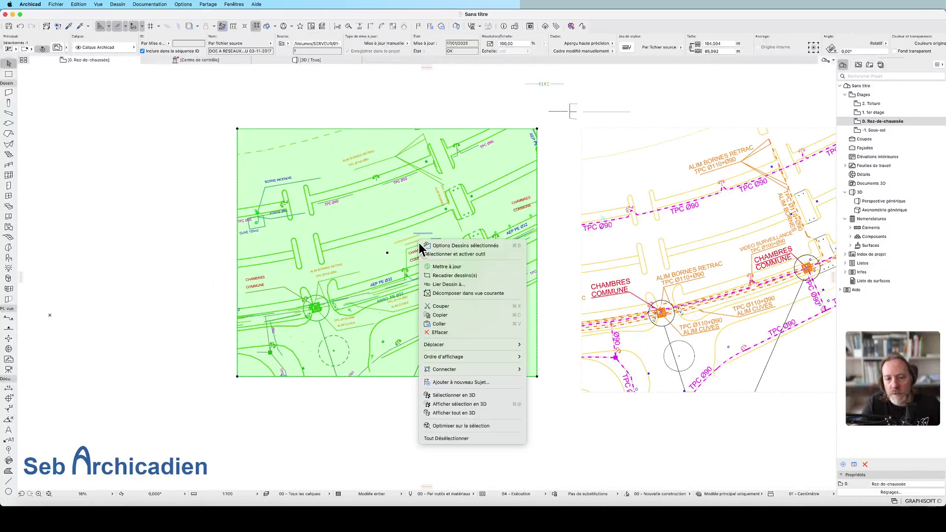
pyautogui.click(468, 293)
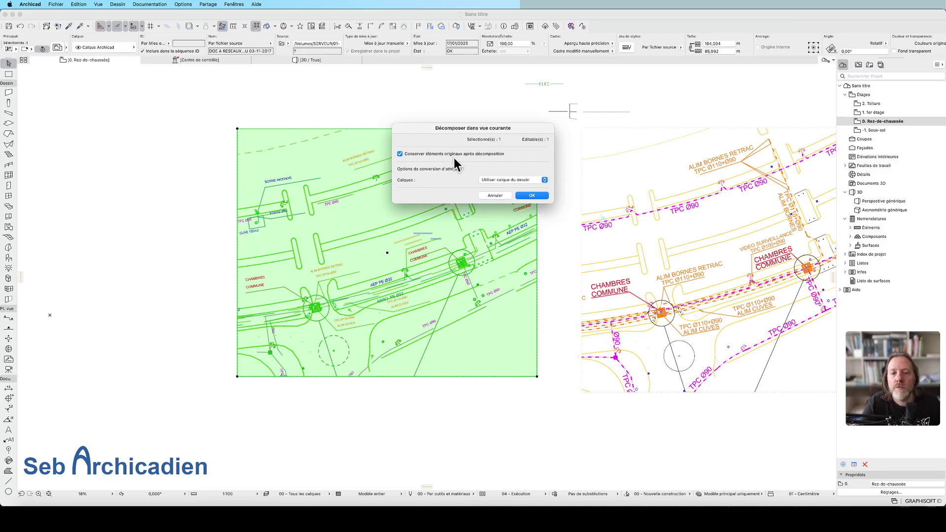
pyautogui.click(526, 197)
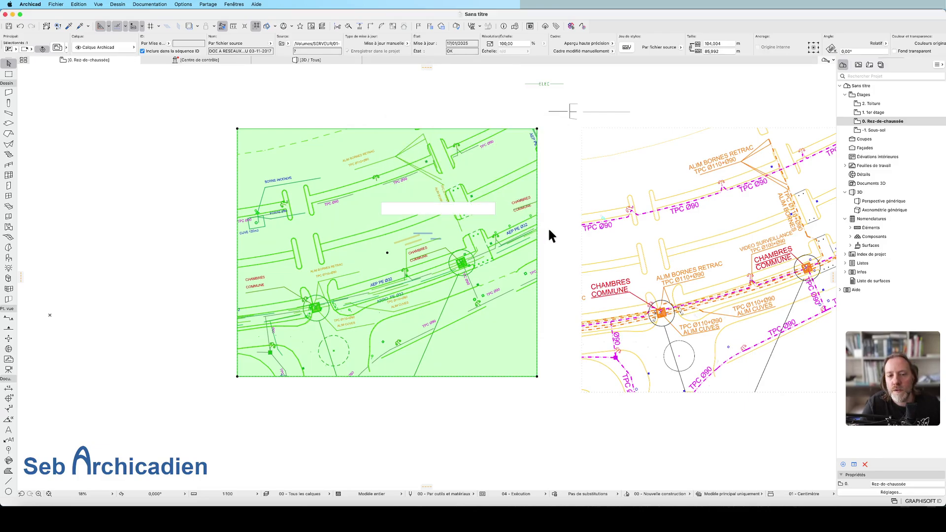
# Step: Decompose the left network drawing into the current view without keeping the original elements, importing its embedded layers
pyautogui.rightClick(516, 255)
pyautogui.click(559, 307)
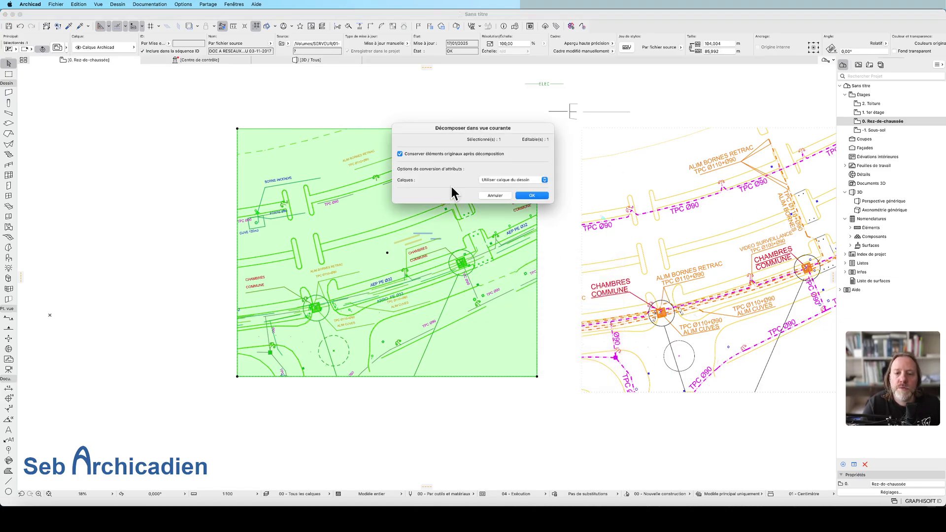
pyautogui.click(435, 154)
pyautogui.click(545, 180)
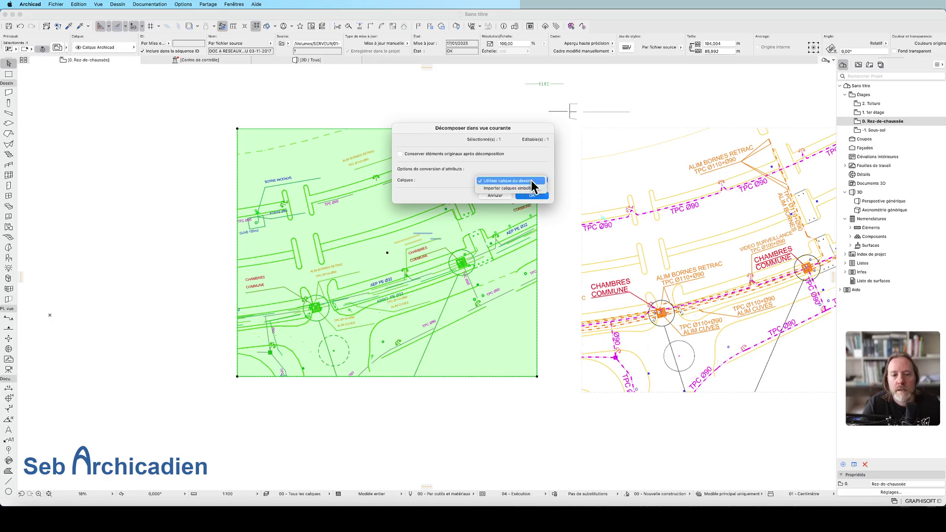
pyautogui.click(535, 188)
pyautogui.click(532, 196)
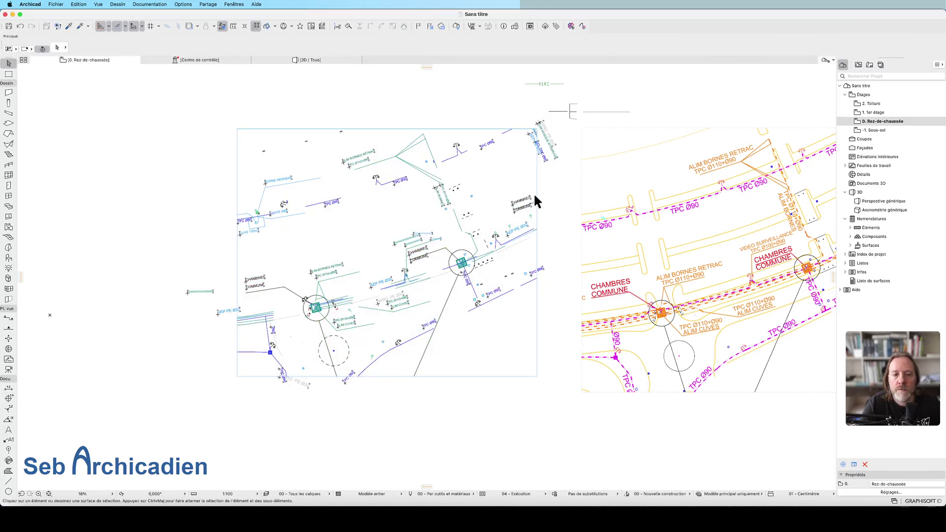
# Step: Select an electrical line in the decomposed drawing and find its coELEC line type in the line attributes
pyautogui.scroll(5, 339, 298)
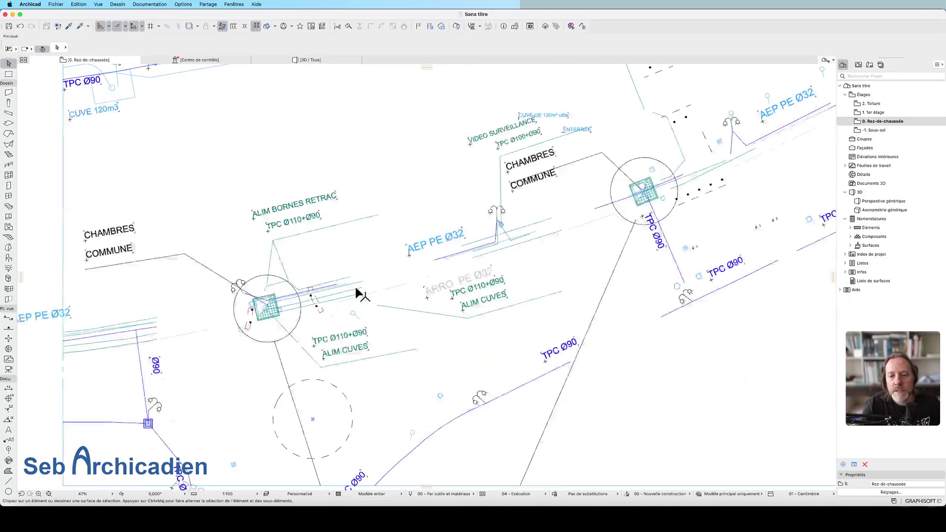
pyautogui.scroll(2, 358, 294)
pyautogui.click(367, 286)
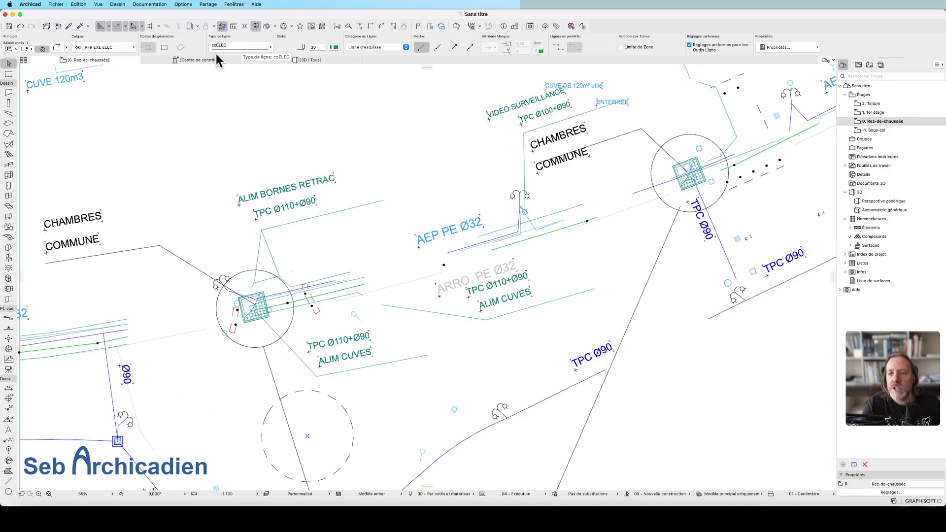
pyautogui.click(183, 4)
pyautogui.moveTo(197, 16)
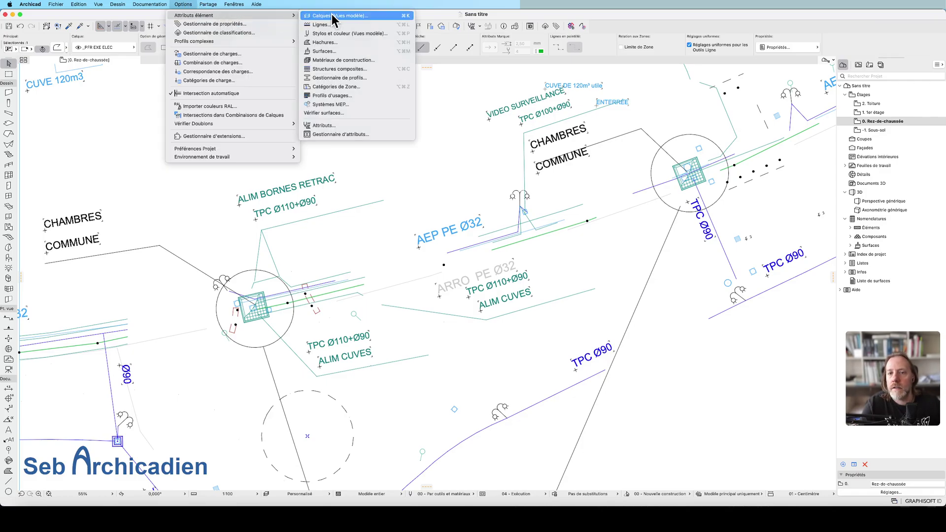
pyautogui.click(351, 27)
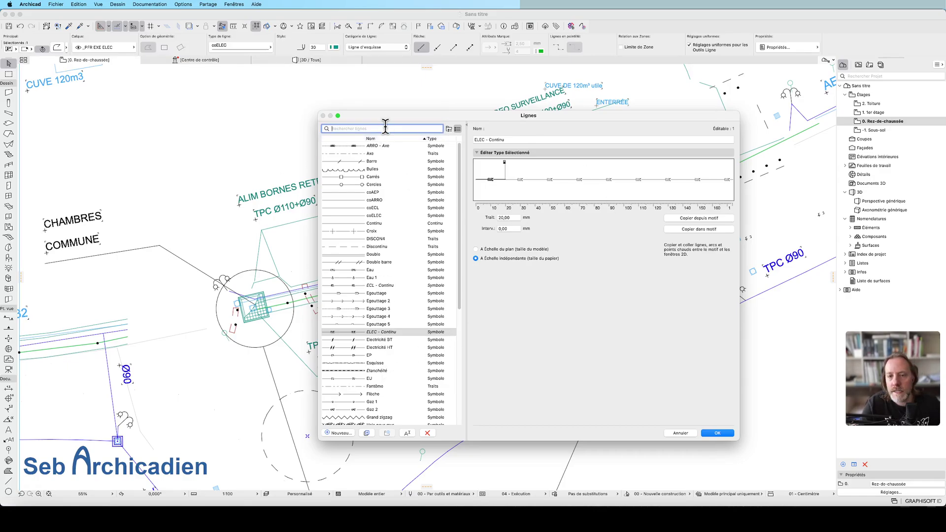
pyautogui.write('coelec')
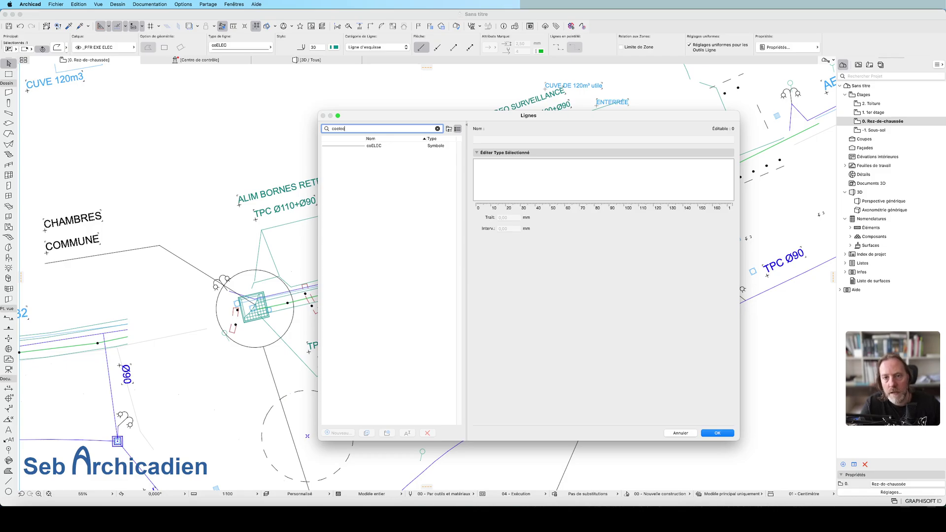
pyautogui.click(381, 146)
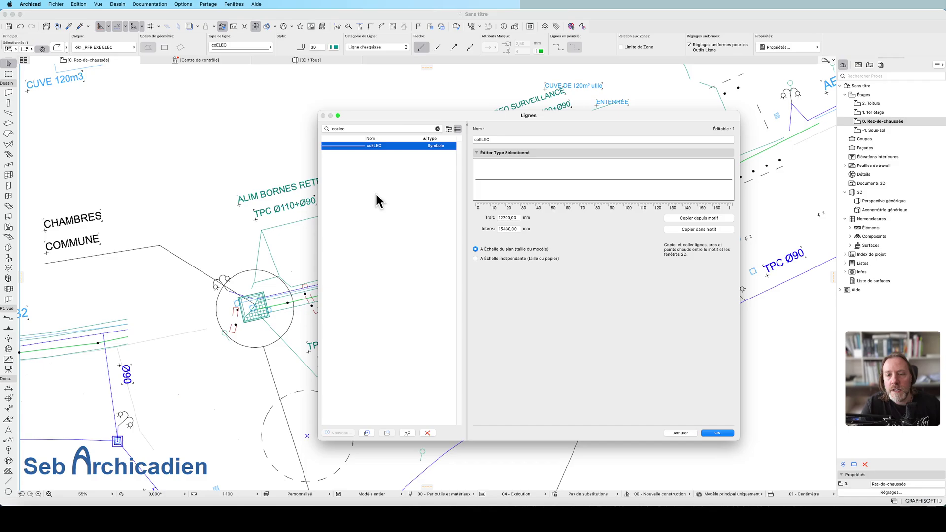
pyautogui.click(438, 129)
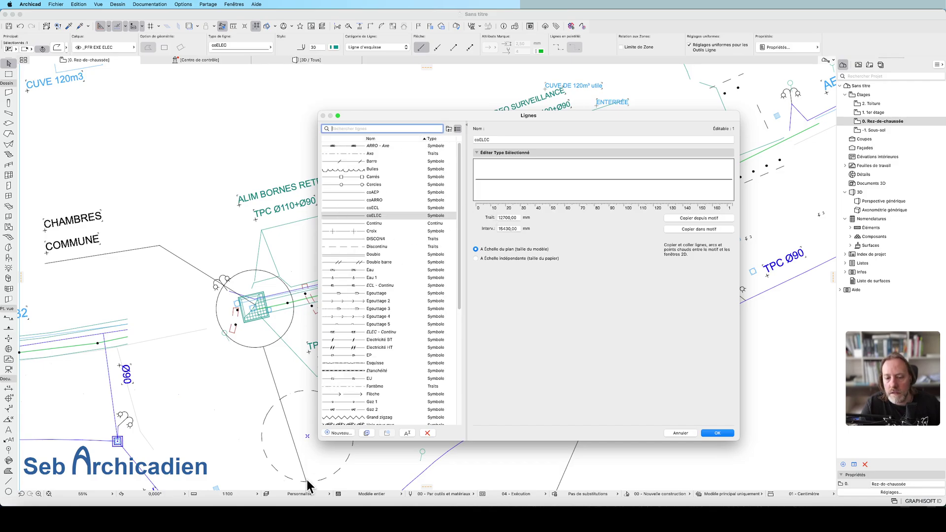
# Step: Delete the coELEC line type, replace it with ELEC - Continu throughout the project, and confirm the line settings
pyautogui.click(427, 434)
pyautogui.click(436, 177)
pyautogui.click(460, 193)
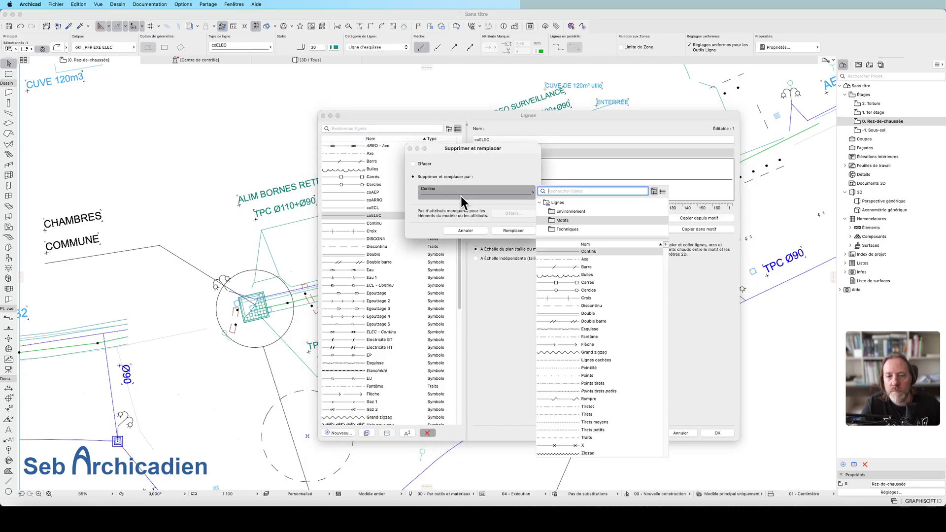
pyautogui.click(623, 212)
pyautogui.click(654, 192)
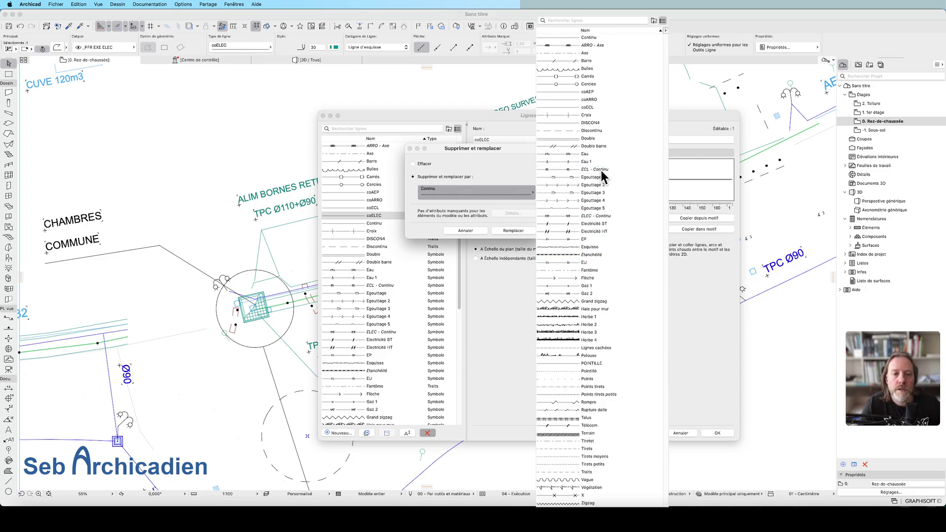
pyautogui.click(590, 217)
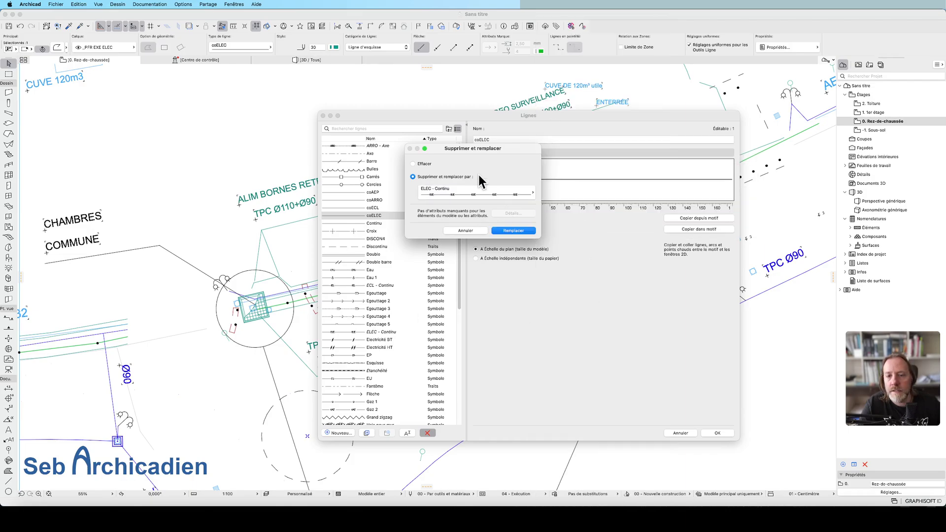
pyautogui.moveTo(493, 150); pyautogui.dragTo(519, 223)
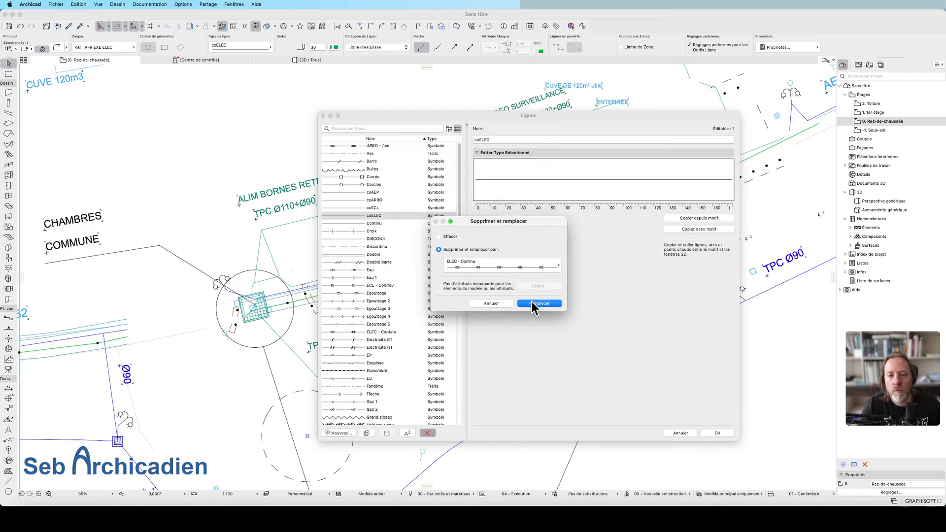
pyautogui.click(549, 304)
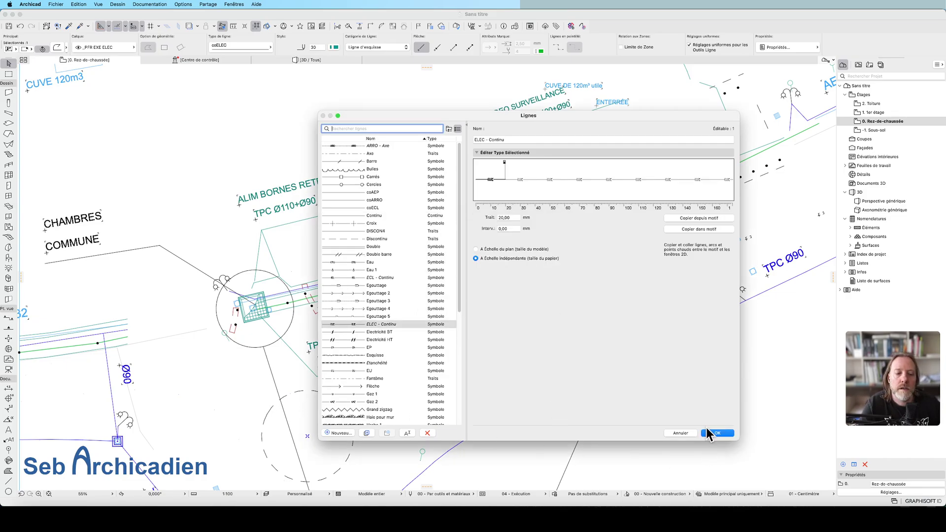
pyautogui.press('Return')
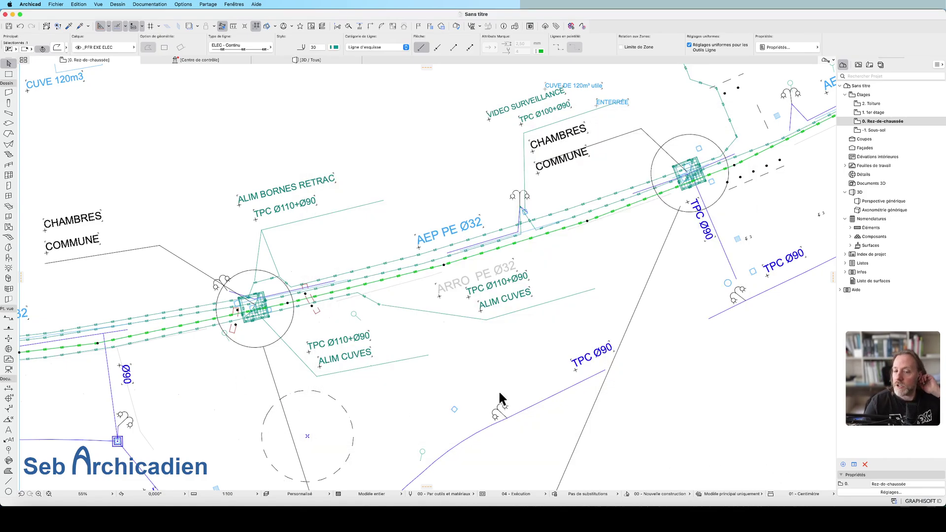
# Step: Select a line of the lighting network in the decomposed drawing and find its coECL line type in the line attributes
pyautogui.scroll(5, 374, 310)
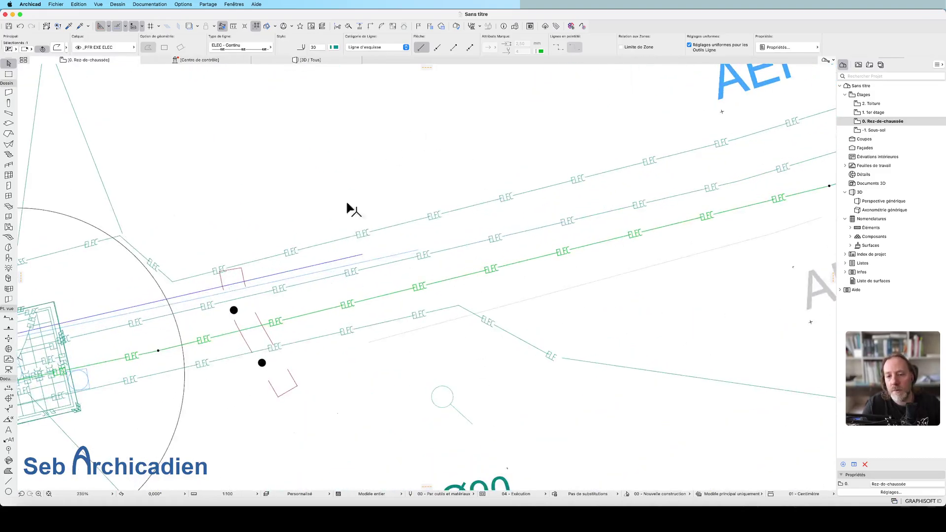
pyautogui.scroll(-3, 393, 268)
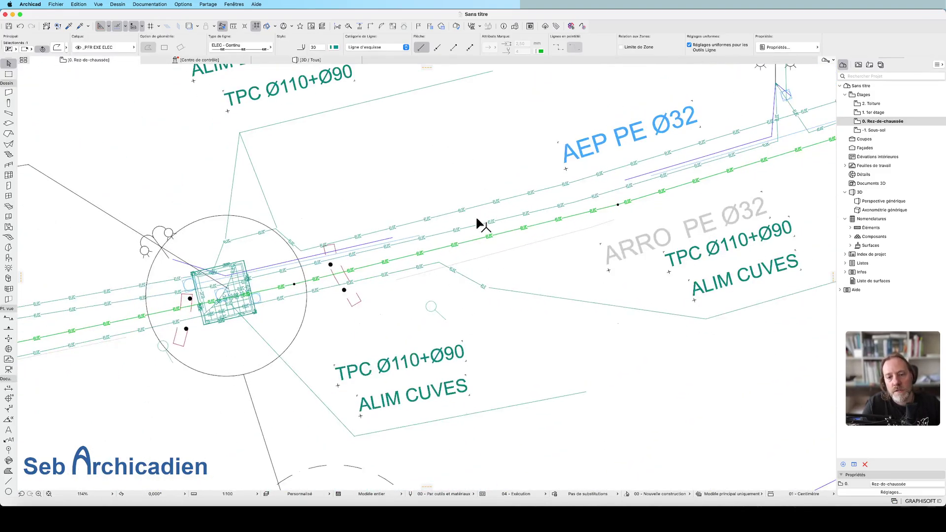
pyautogui.press('Escape')
pyautogui.click(400, 237)
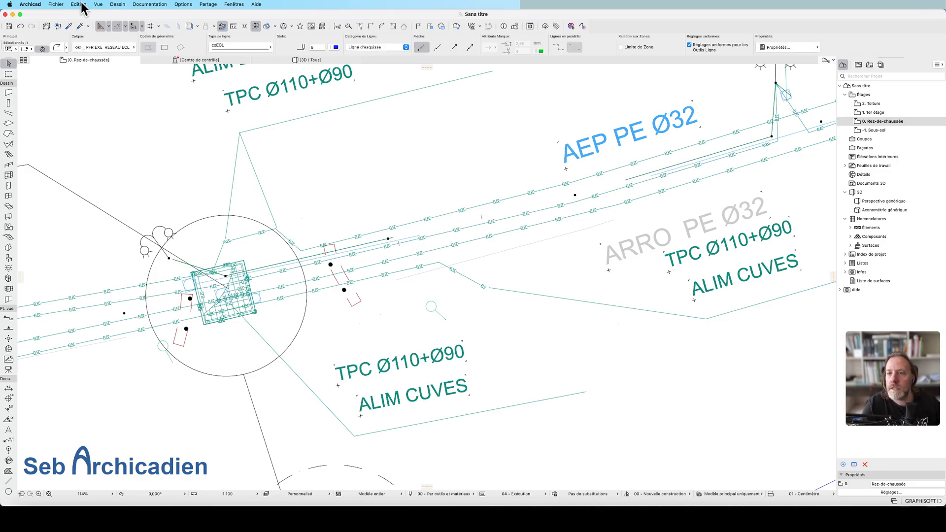
pyautogui.click(182, 4)
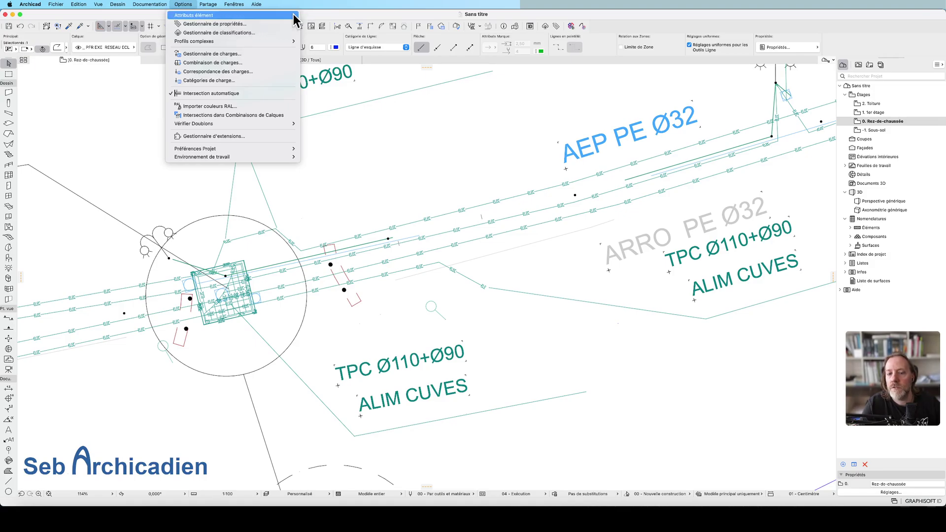
pyautogui.moveTo(294, 15)
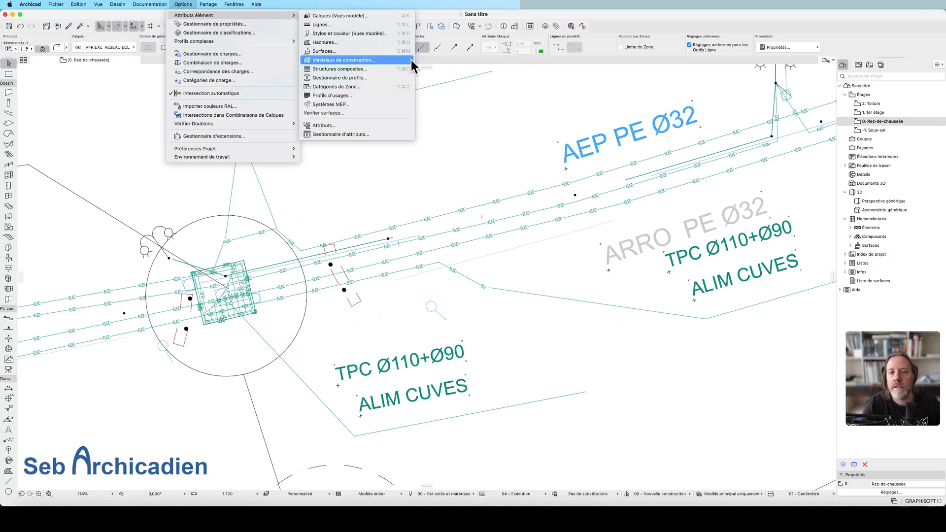
pyautogui.click(361, 24)
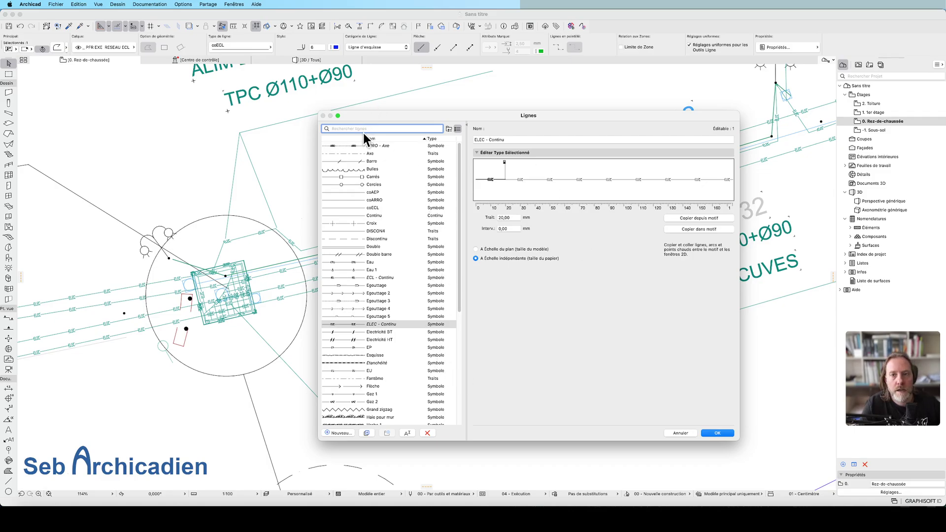
pyautogui.write('co')
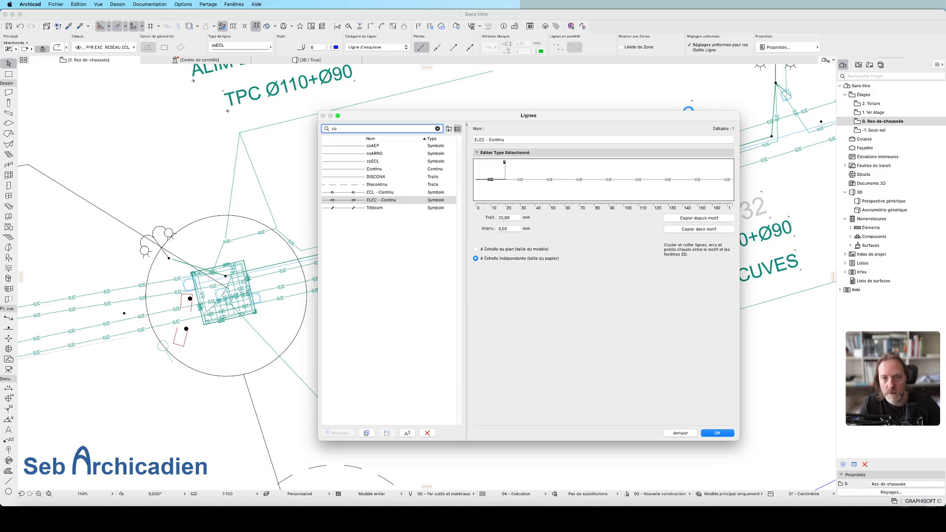
pyautogui.write('ecl')
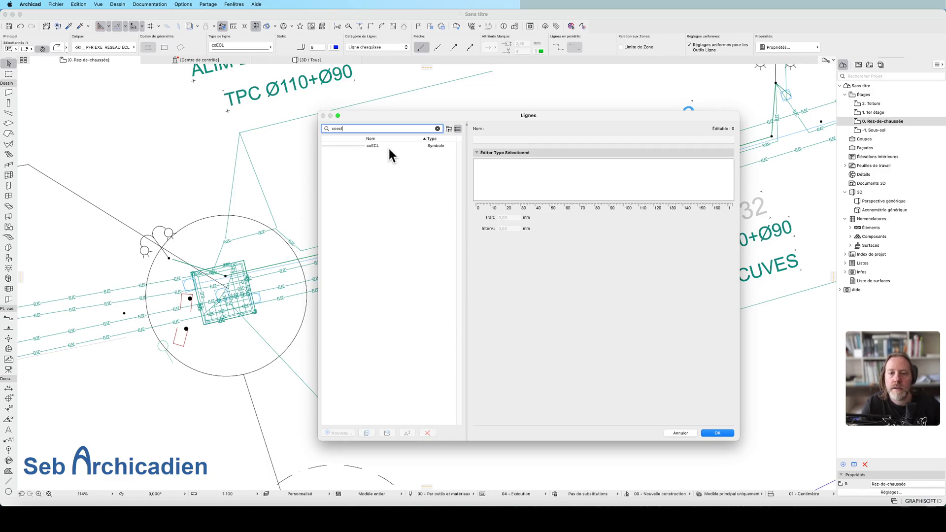
pyautogui.click(389, 148)
# Step: Delete the coECL line type, replace it with ECL - Continu, and confirm the line settings
pyautogui.click(437, 128)
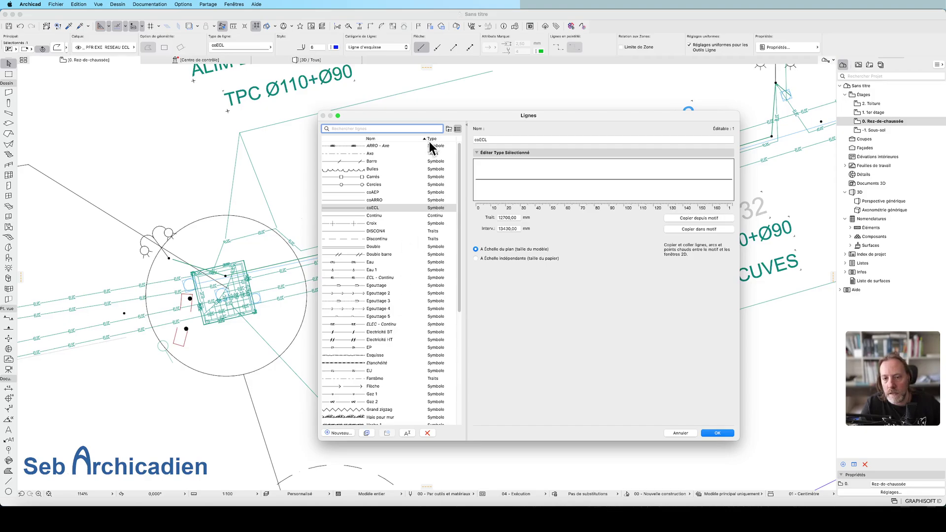
pyautogui.click(427, 433)
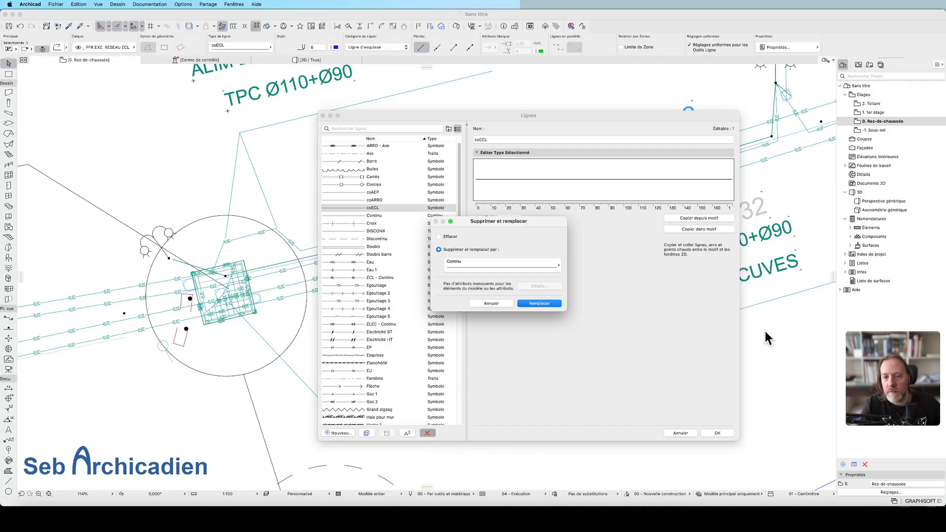
pyautogui.click(495, 266)
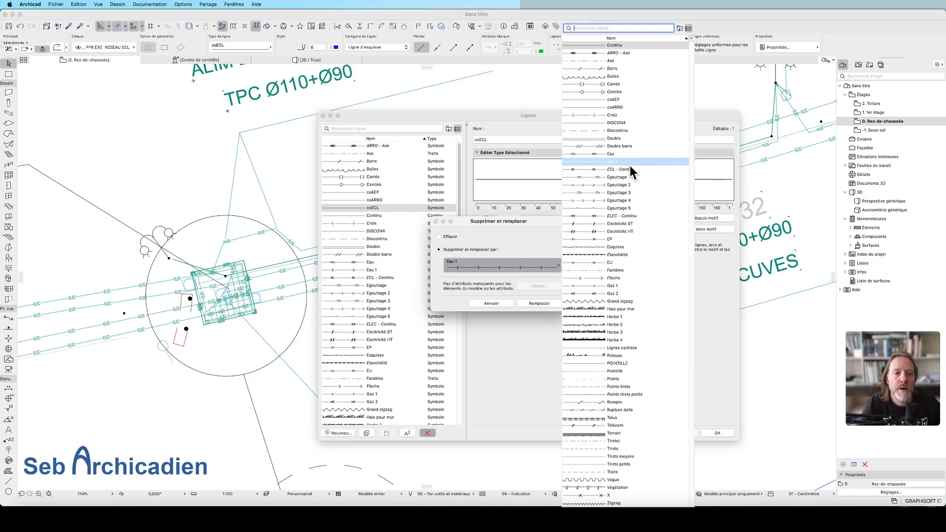
pyautogui.click(616, 169)
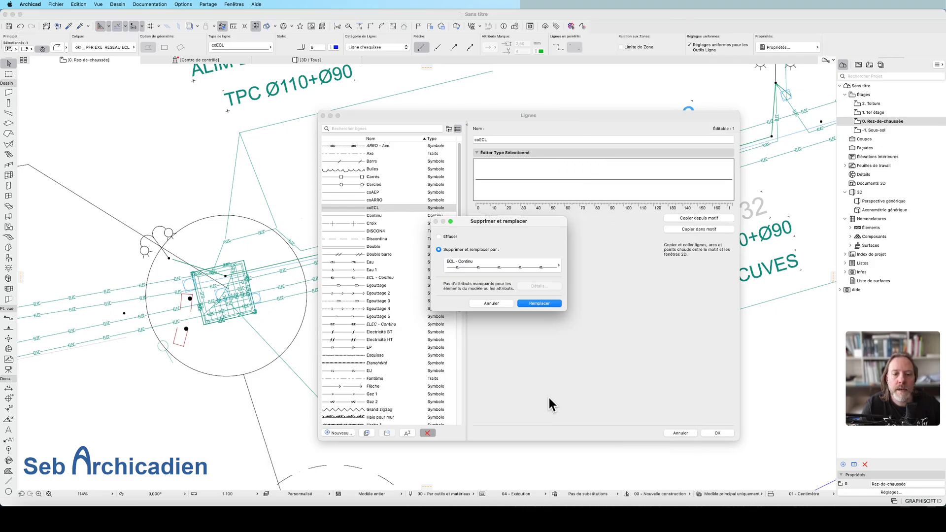
pyautogui.click(555, 304)
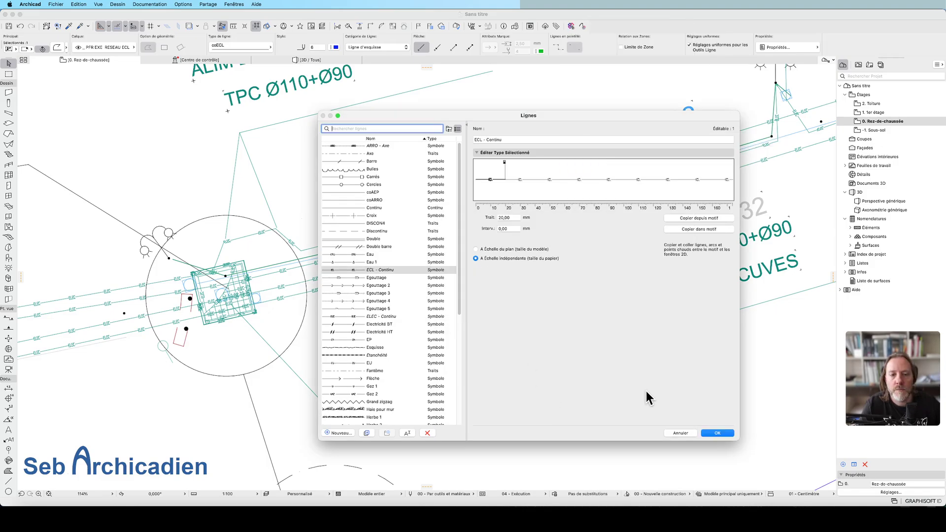
pyautogui.click(724, 433)
# Step: Examine the ECL and ELEC text on the network lines in the decomposed drawing, both close up and at overview scale
pyautogui.scroll(-3, 348, 274)
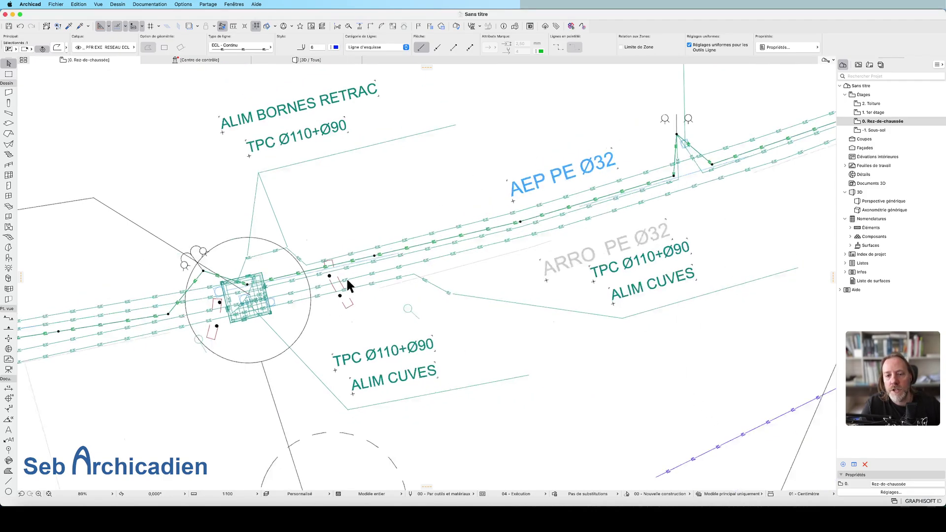
pyautogui.scroll(10, 389, 313)
pyautogui.press('Escape')
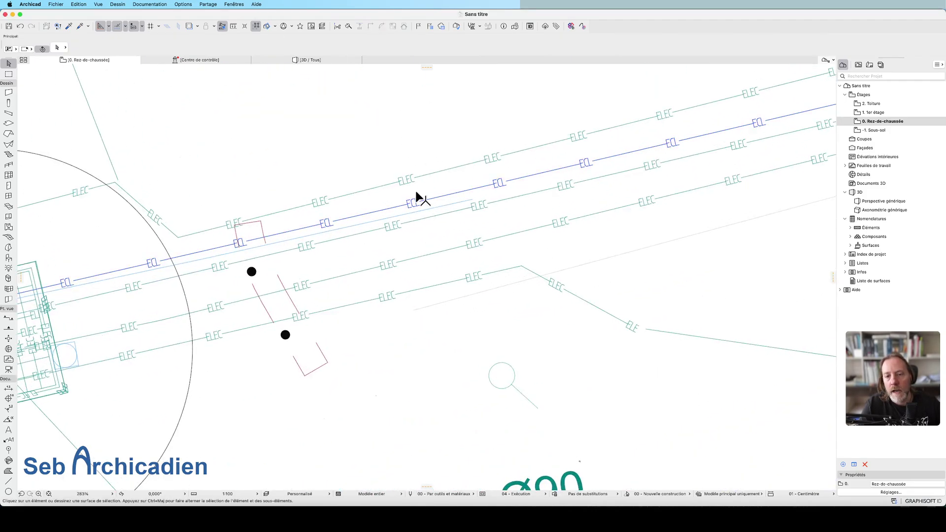
pyautogui.click(380, 215)
pyautogui.scroll(-5, 325, 235)
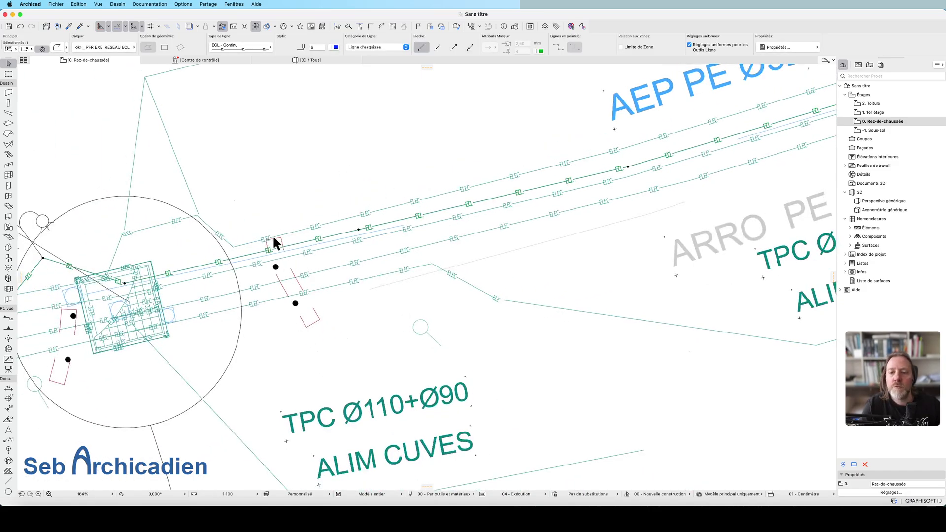
pyautogui.scroll(-5, 273, 235)
pyautogui.scroll(-5, 388, 258)
pyautogui.scroll(5, 535, 155)
pyautogui.scroll(-5, 416, 285)
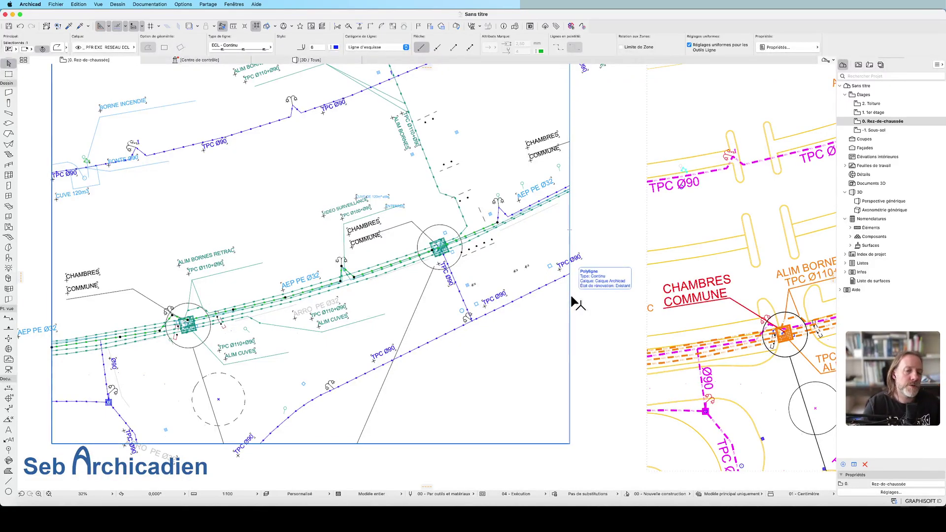
pyautogui.click(670, 303)
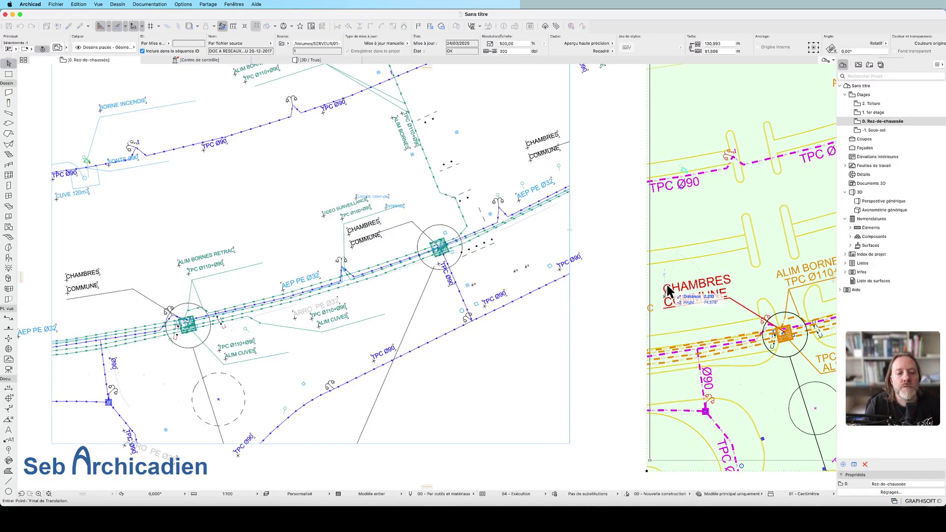
pyautogui.click(634, 314)
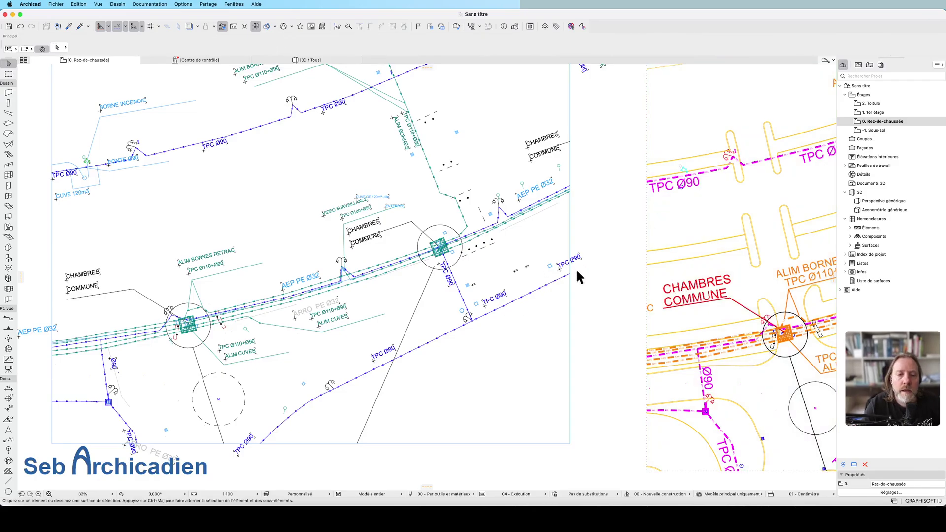
pyautogui.click(553, 274)
pyautogui.scroll(-3, 534, 271)
pyautogui.scroll(5, 557, 291)
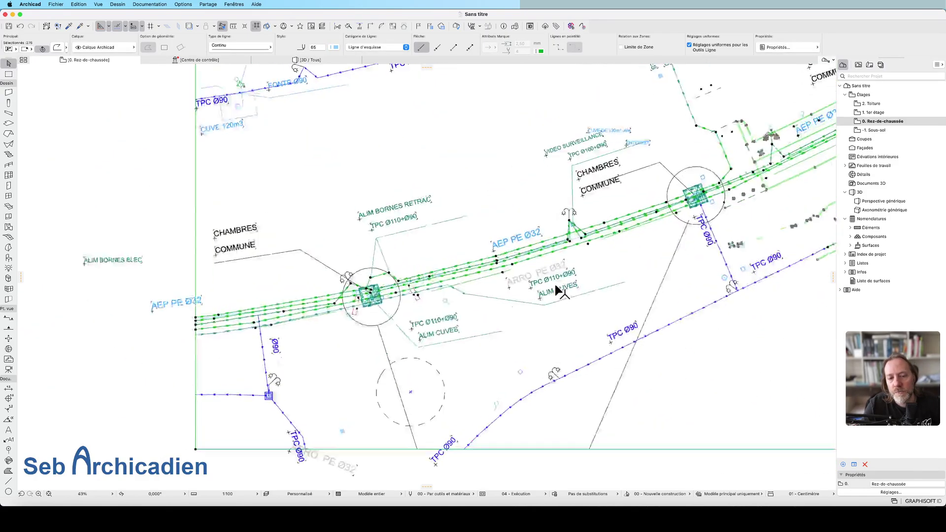
pyautogui.scroll(3, 557, 290)
pyautogui.press('Escape')
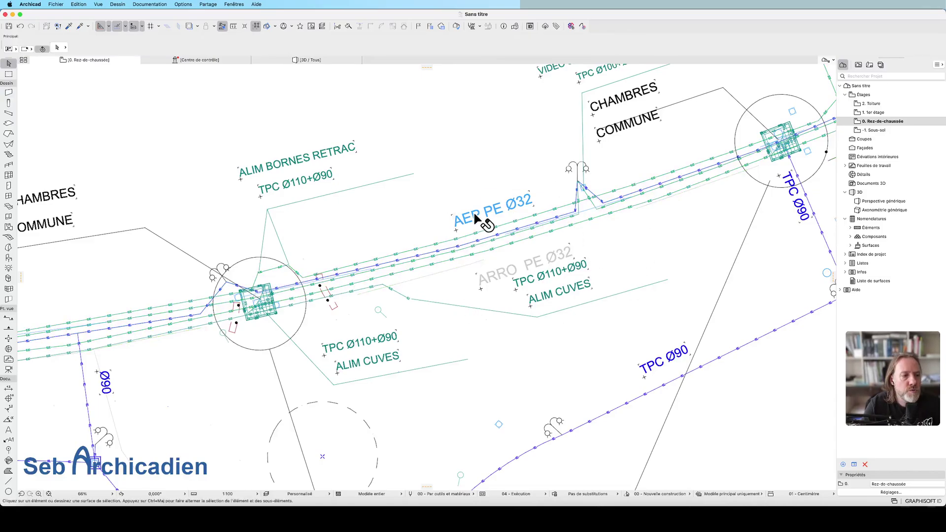
pyautogui.scroll(-10, 318, 232)
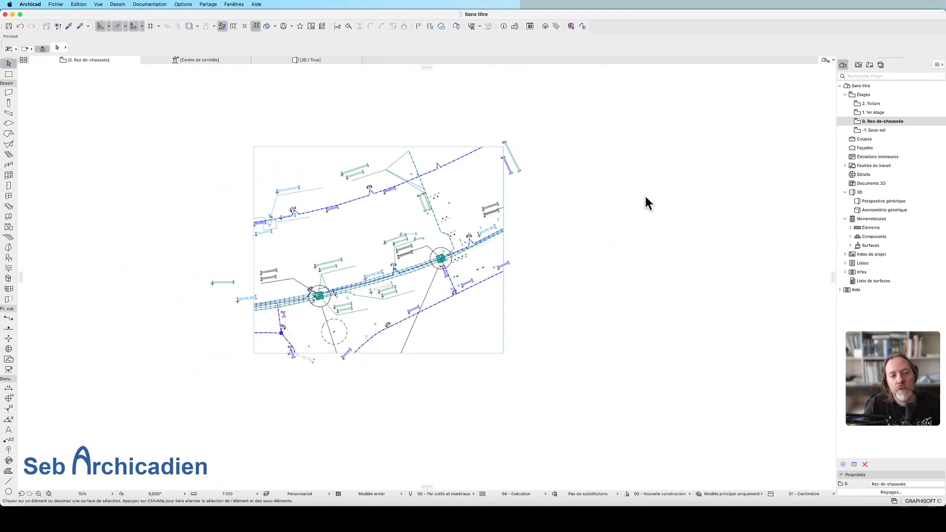
pyautogui.scroll(5, 289, 276)
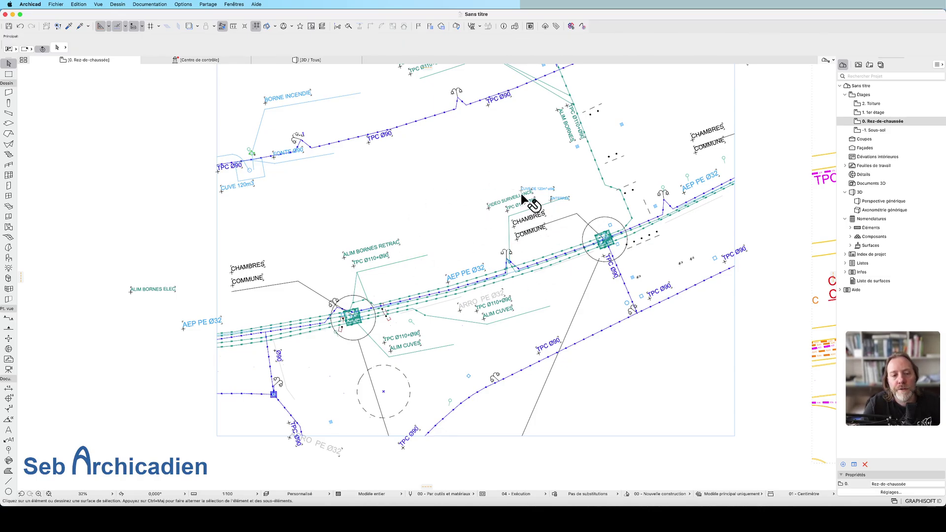
pyautogui.scroll(5, 596, 252)
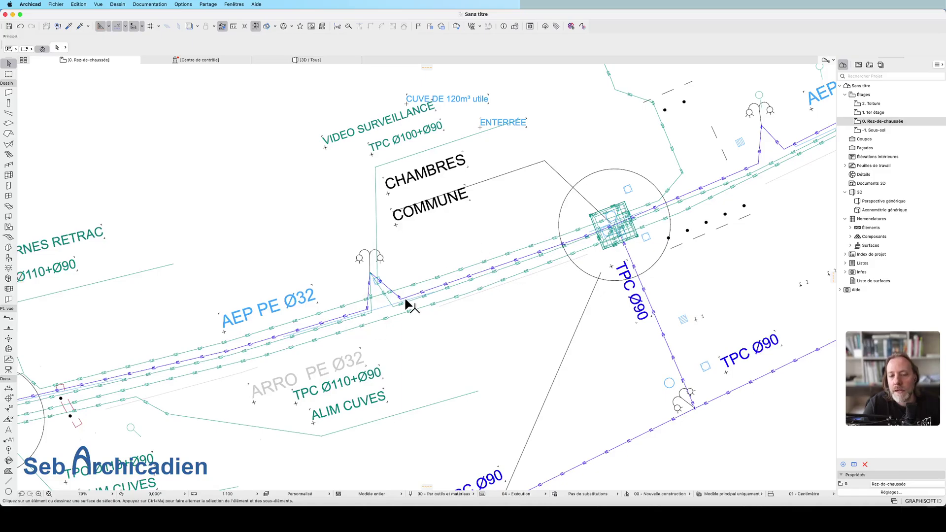
pyautogui.scroll(-2, 554, 230)
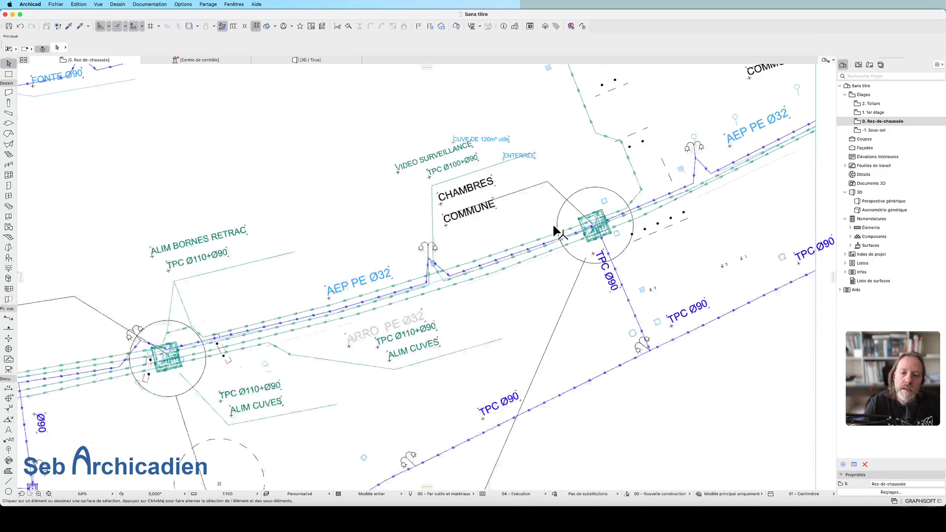
pyautogui.scroll(-8, 553, 230)
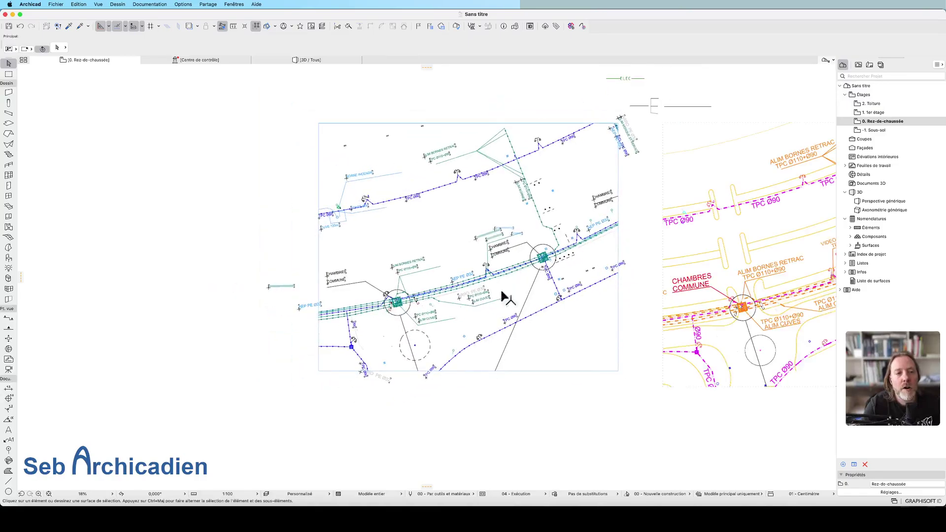
# Step: Switch to Chrome, review the bimservices.fr article on the ARCHICAD line generator as far as its download section, and minimize the browser
pyautogui.press('super+Tab')
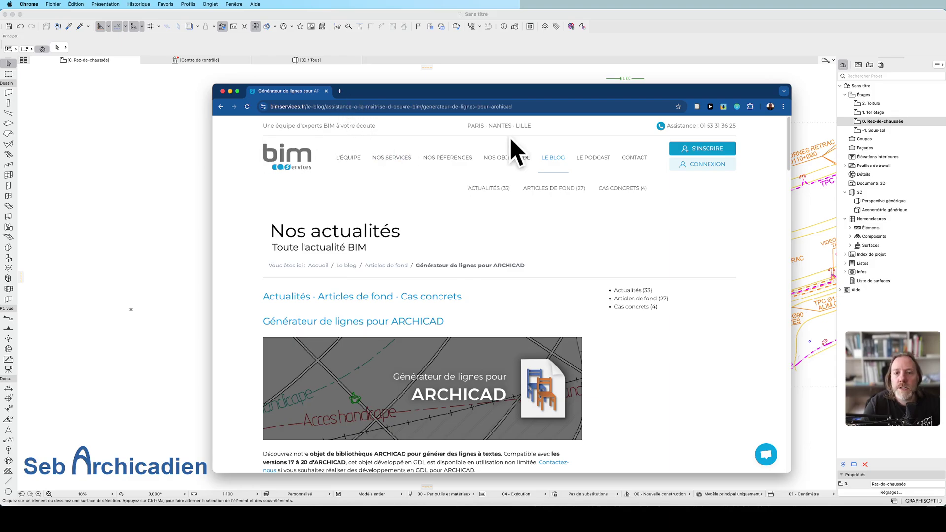
pyautogui.scroll(-10, 474, 265)
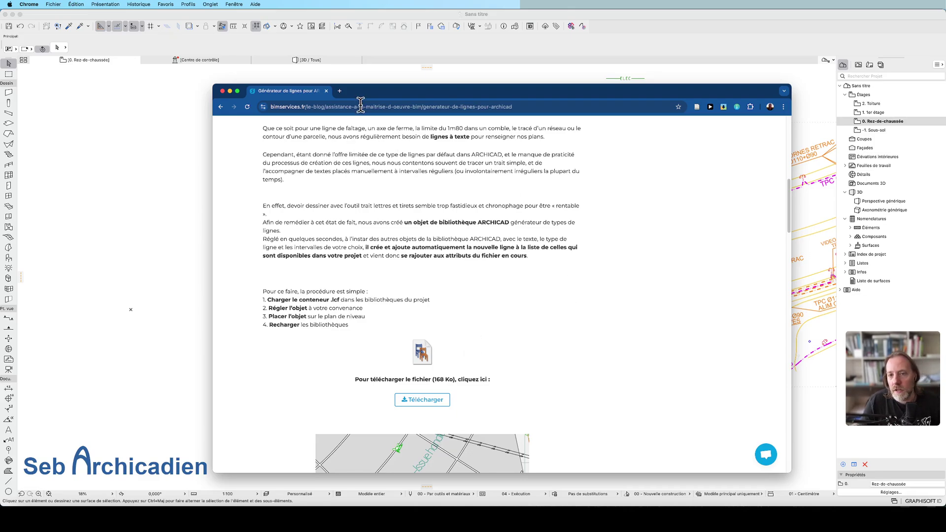
pyautogui.press('super+m')
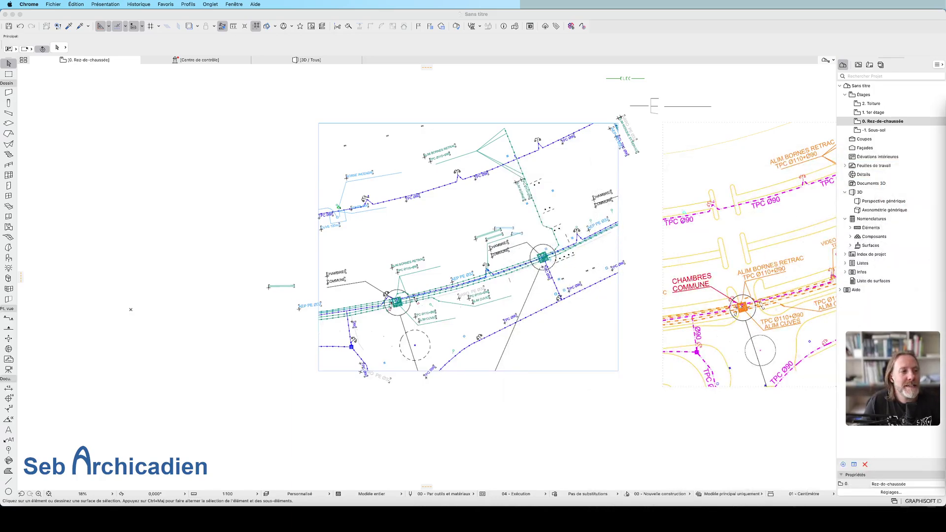